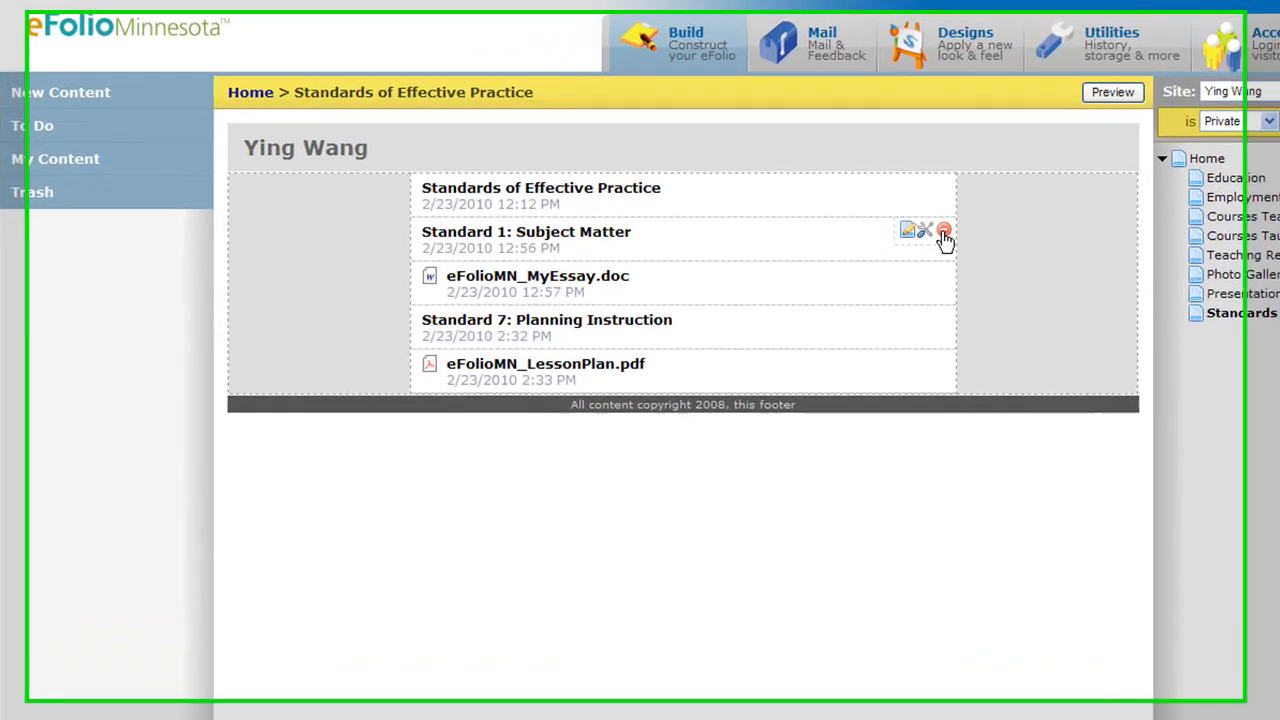
Remove both standard entries (1 and 7) and their files, eFolioMN_MyEssay.doc and eFolioMN_LessonPlan.pdf, from the Standards of Effective Practice page
left_click(811, 254)
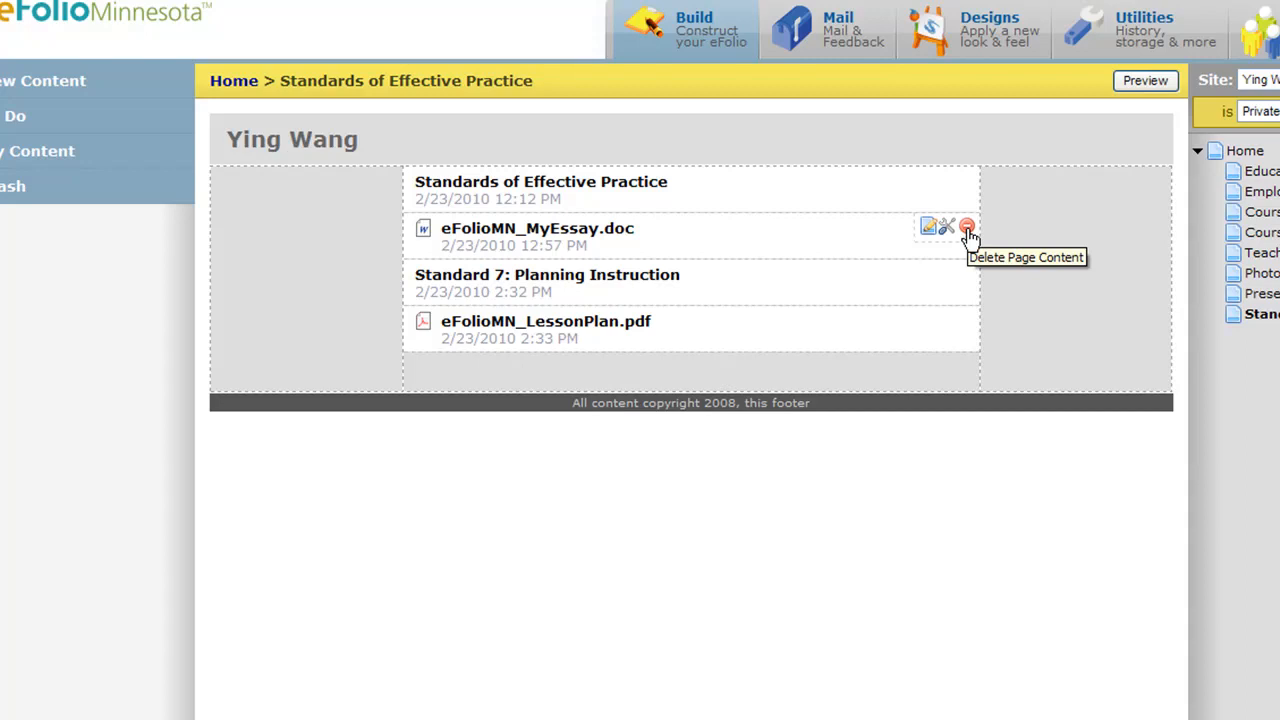
left_click(968, 230)
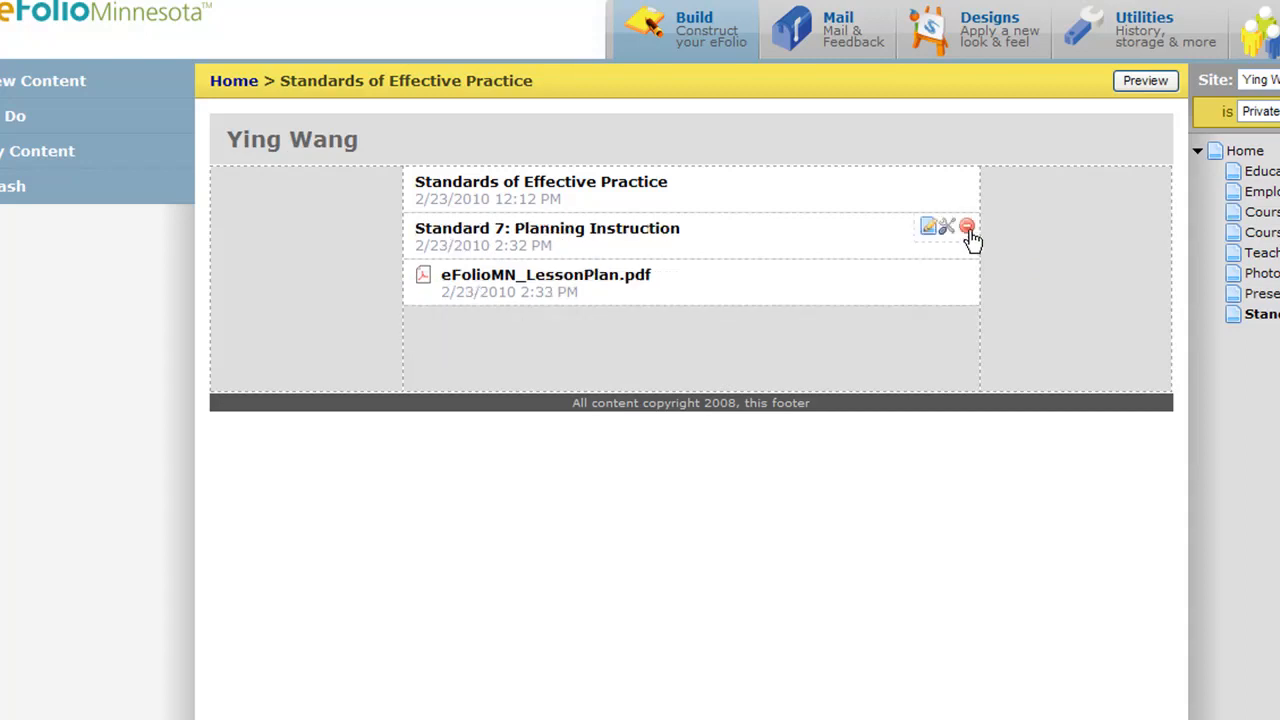
left_click(968, 230)
left_click(968, 232)
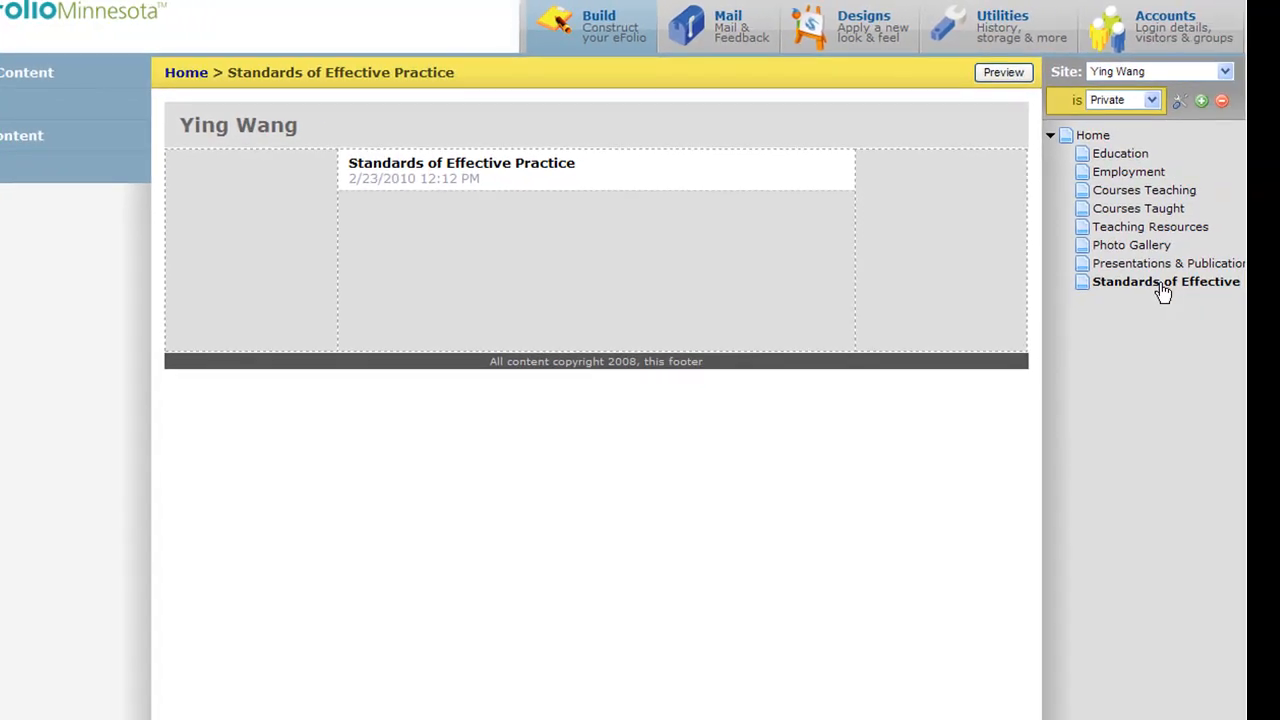
Add a subpage titled Standard1 with the URL shortcut standard1 under Standards of Effective Practice
left_click(1163, 291)
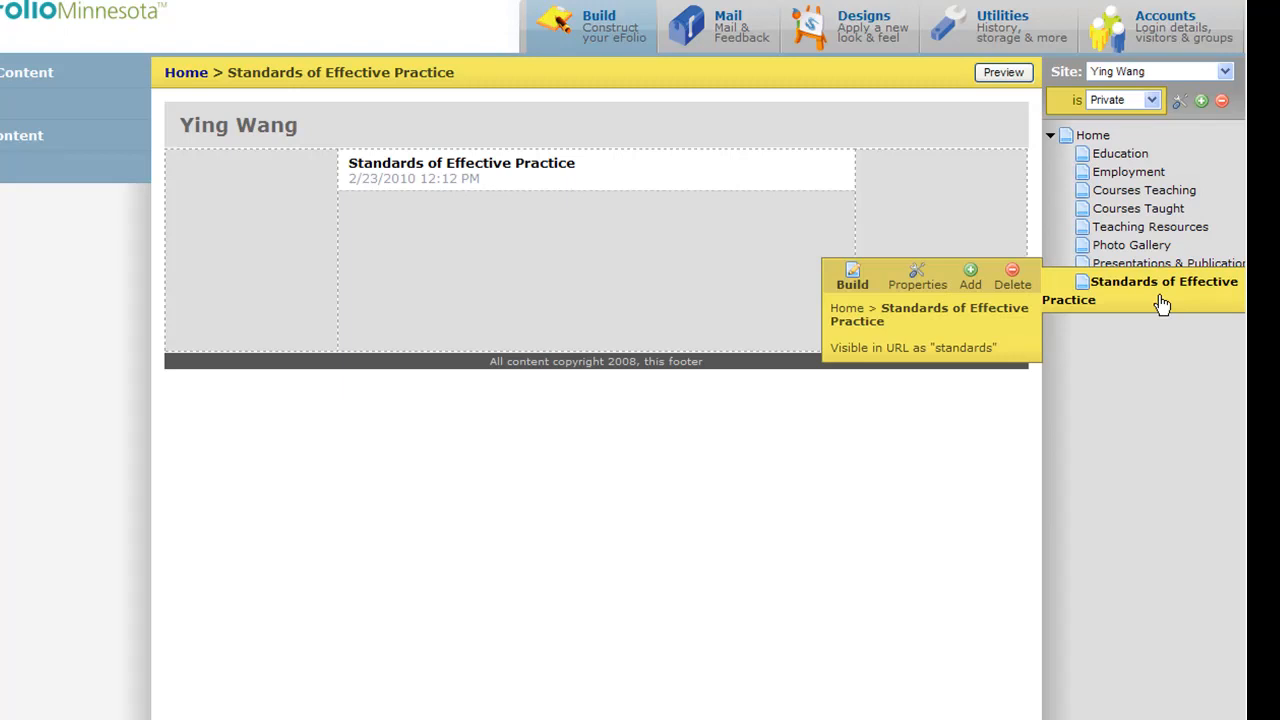
left_click(972, 285)
type("Standar")
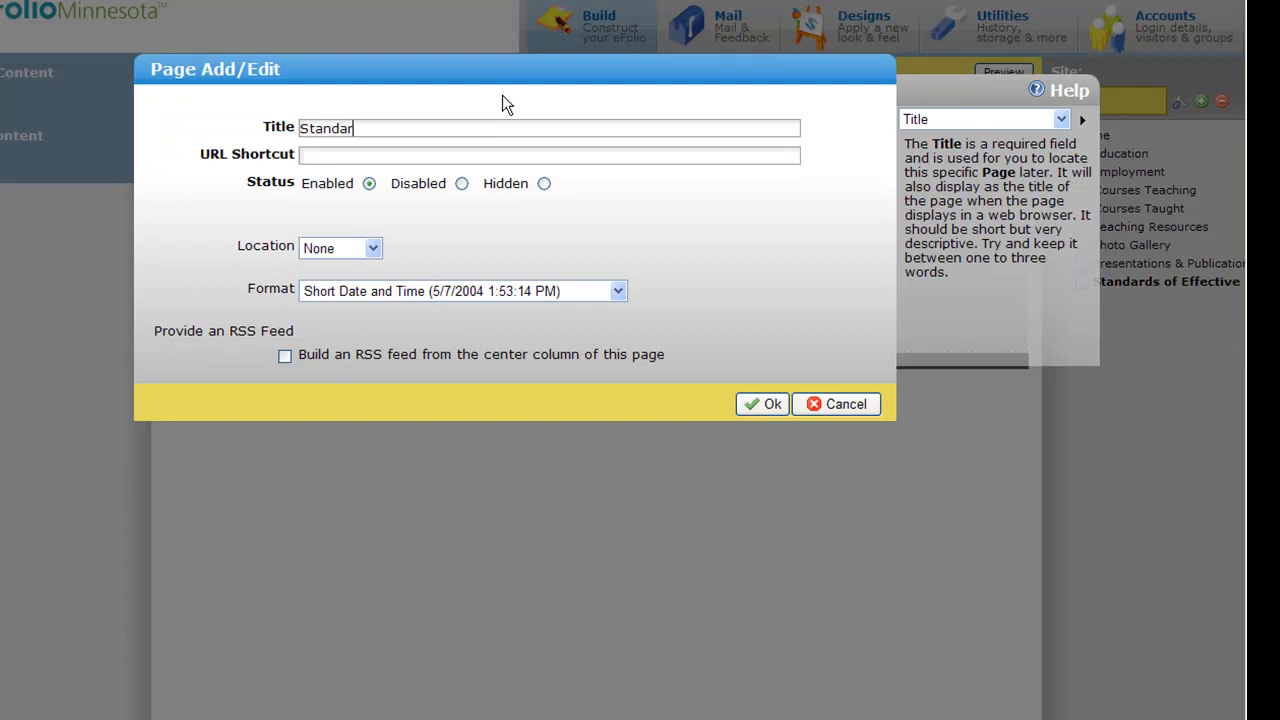
type("d1")
key("Tab")
type("stand")
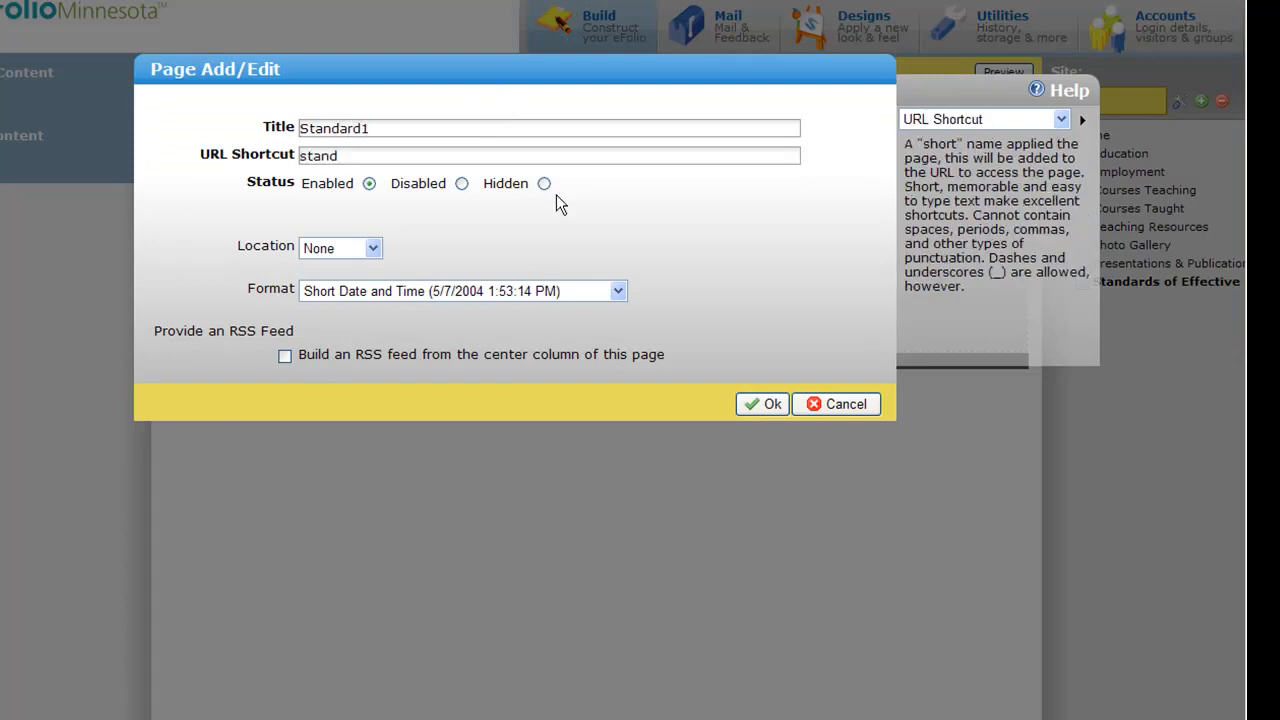
type("ard1")
left_click(762, 405)
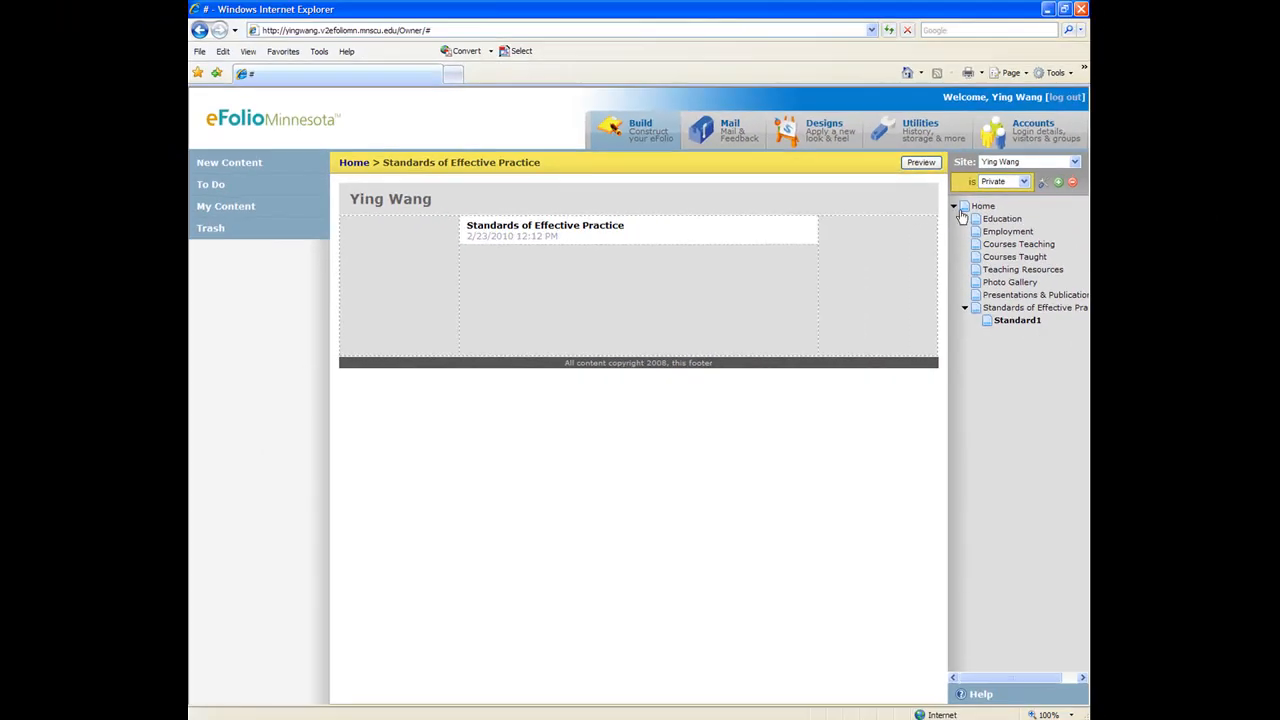
Preview the site, view the Standards of Effective Practice page and its Standard1 subpage, and close the preview
left_click(921, 162)
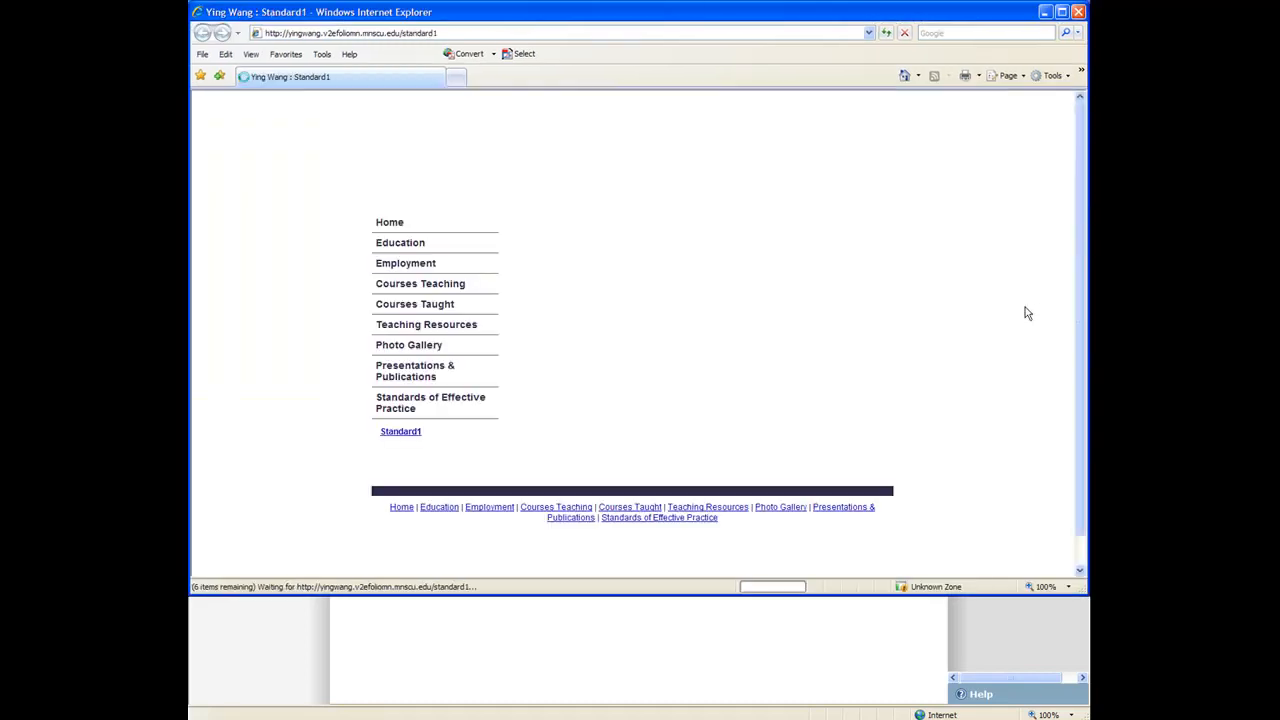
left_click(411, 413)
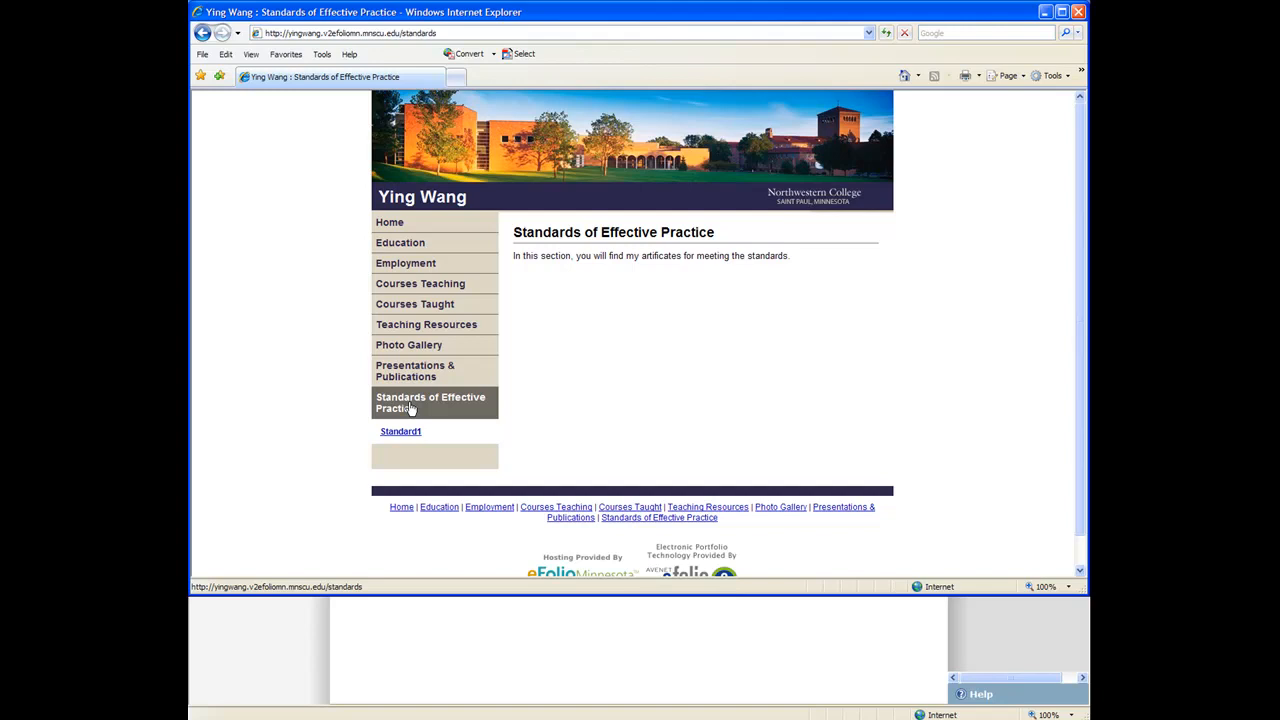
left_click(405, 435)
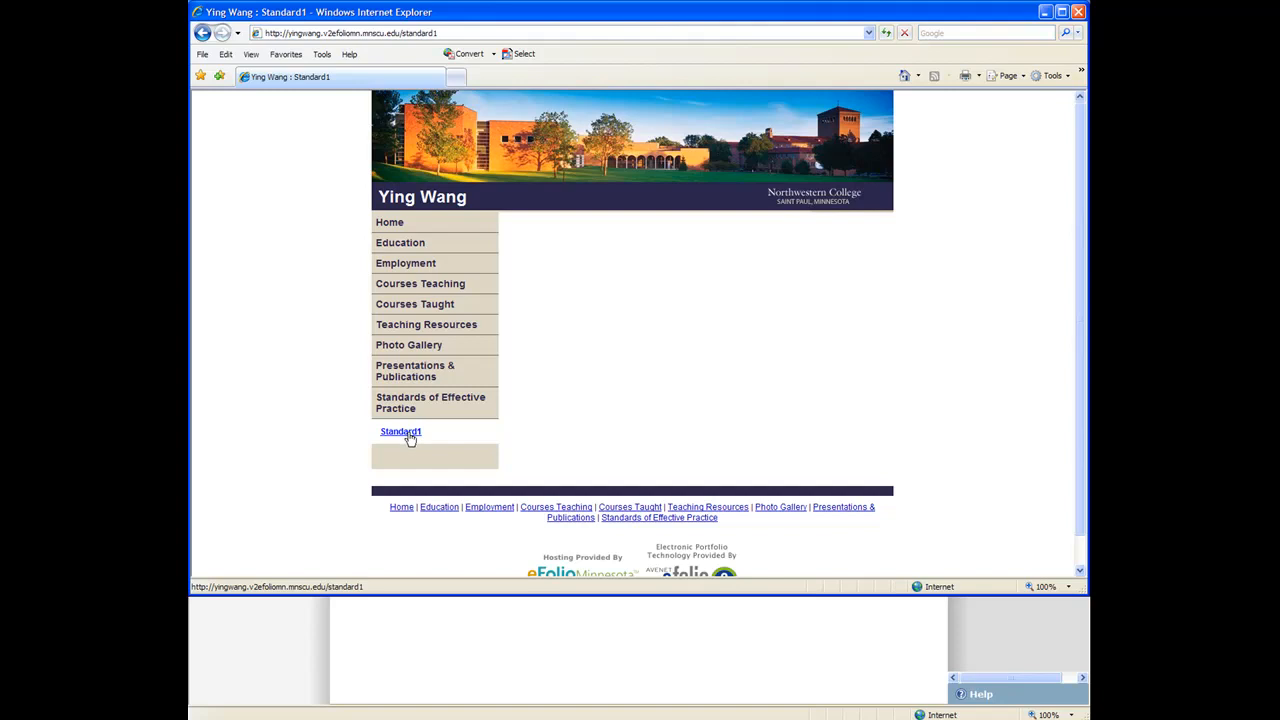
left_click(1078, 12)
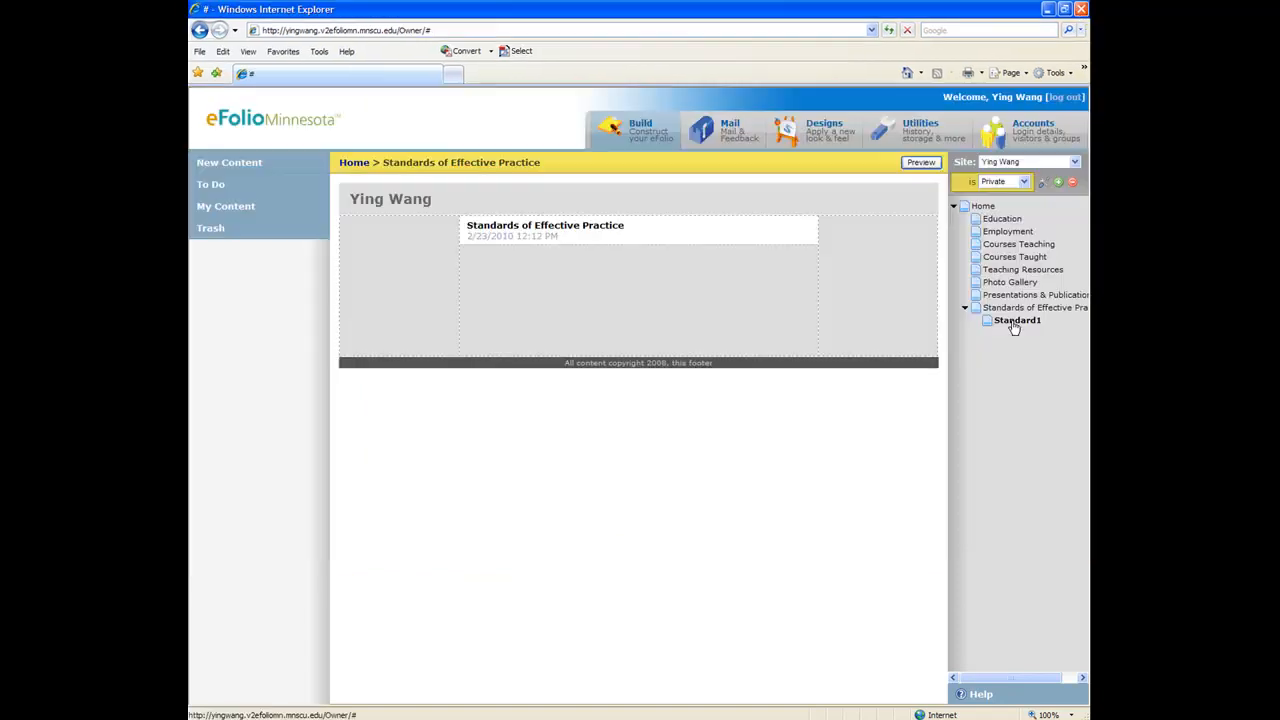
Open the Standard1 page for building and place the basic content item Standard 1: Subject Matter in its center column
left_click(1015, 324)
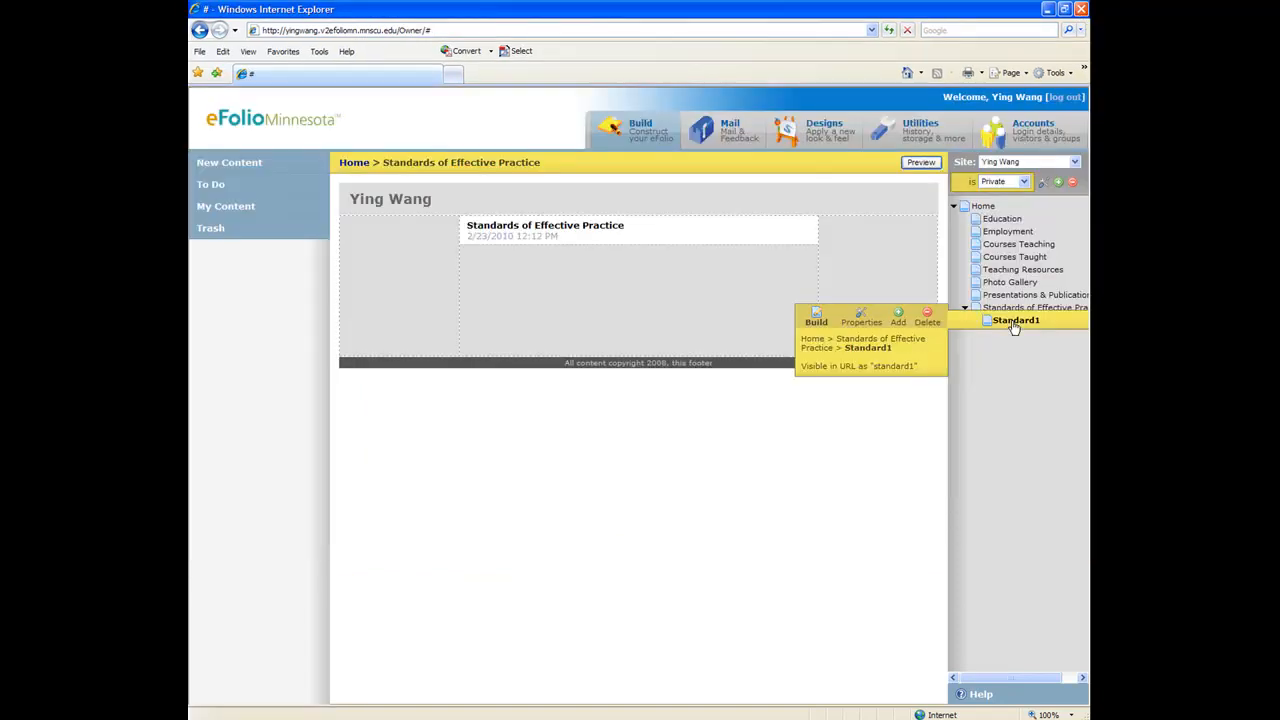
left_click(813, 320)
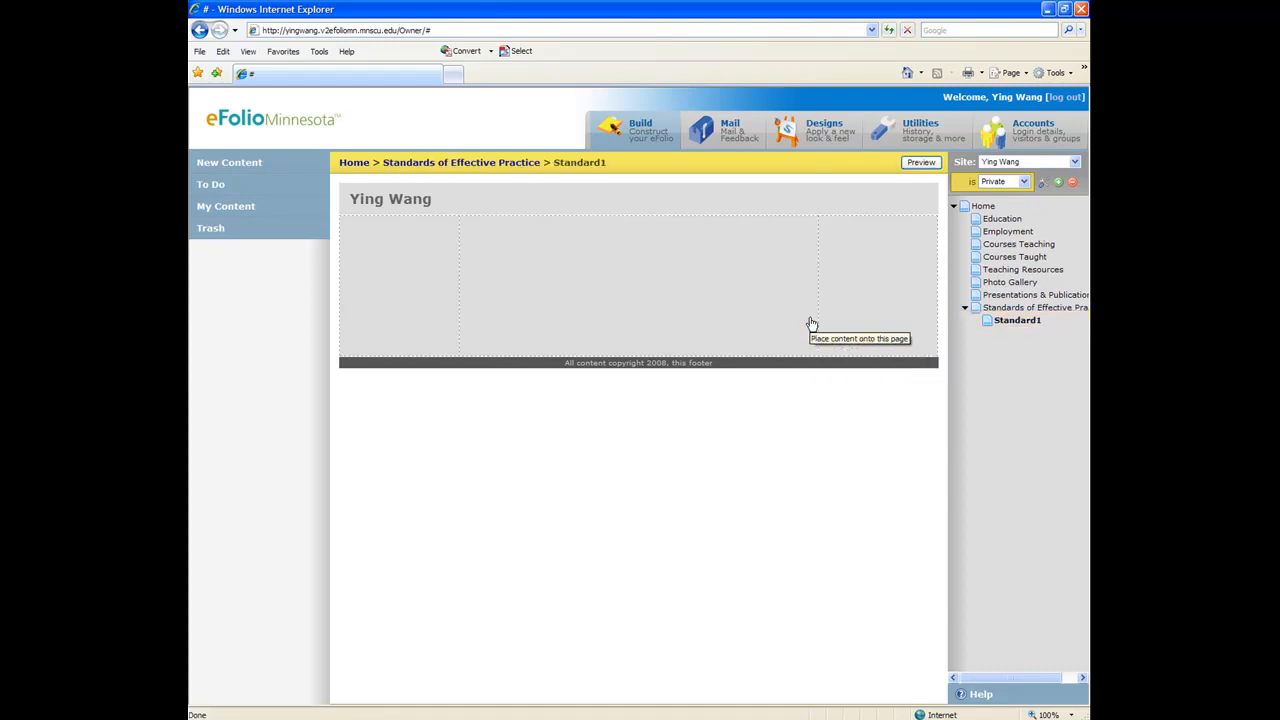
left_click(228, 206)
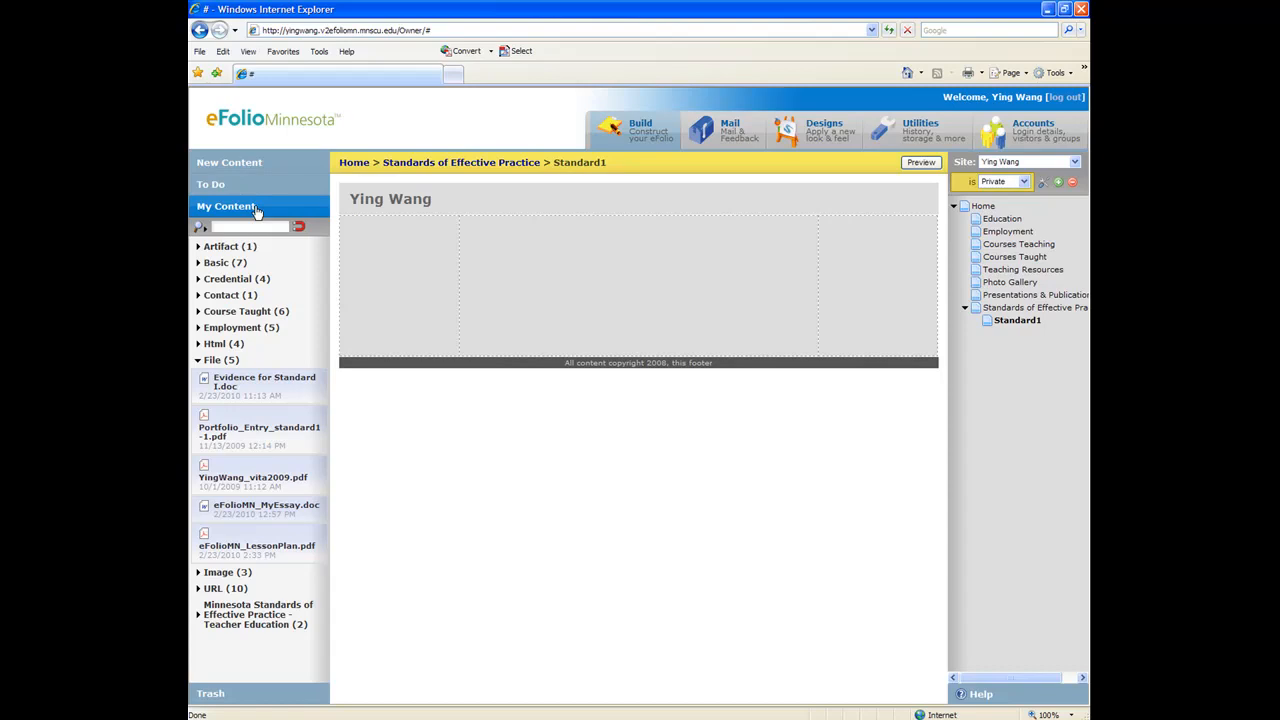
left_click(199, 361)
left_click(204, 265)
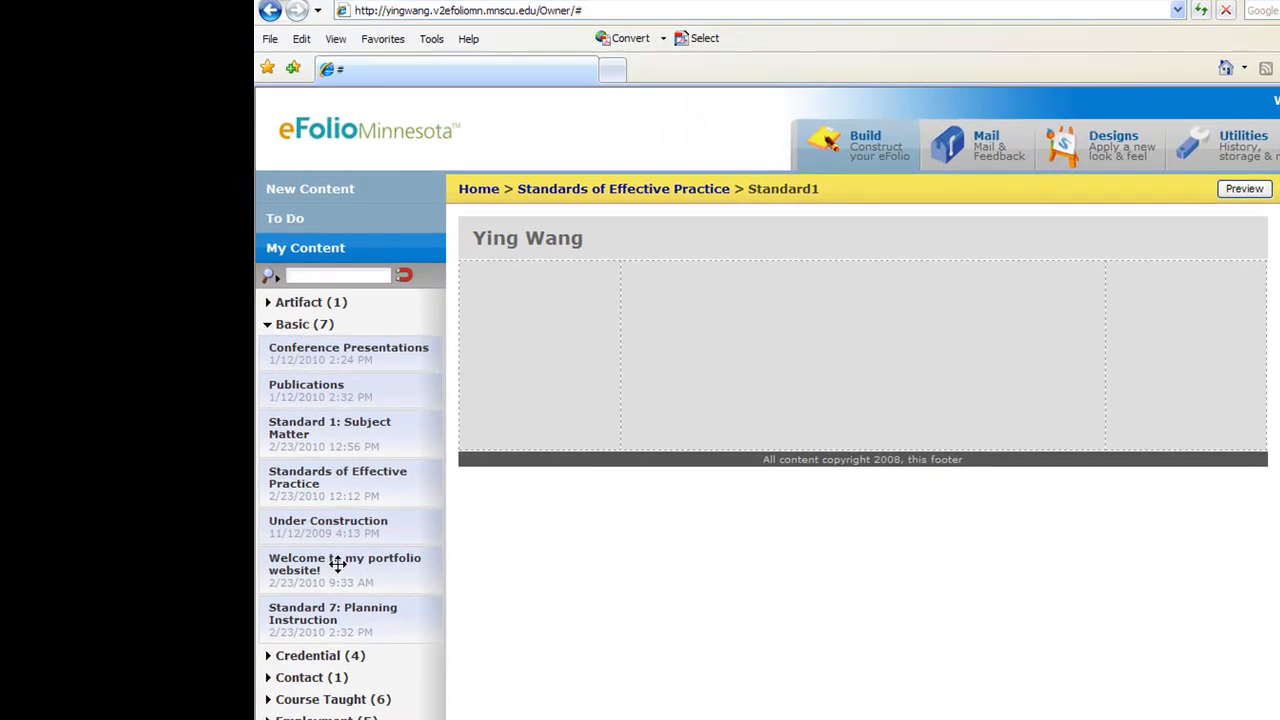
left_click_drag(321, 431, 718, 318)
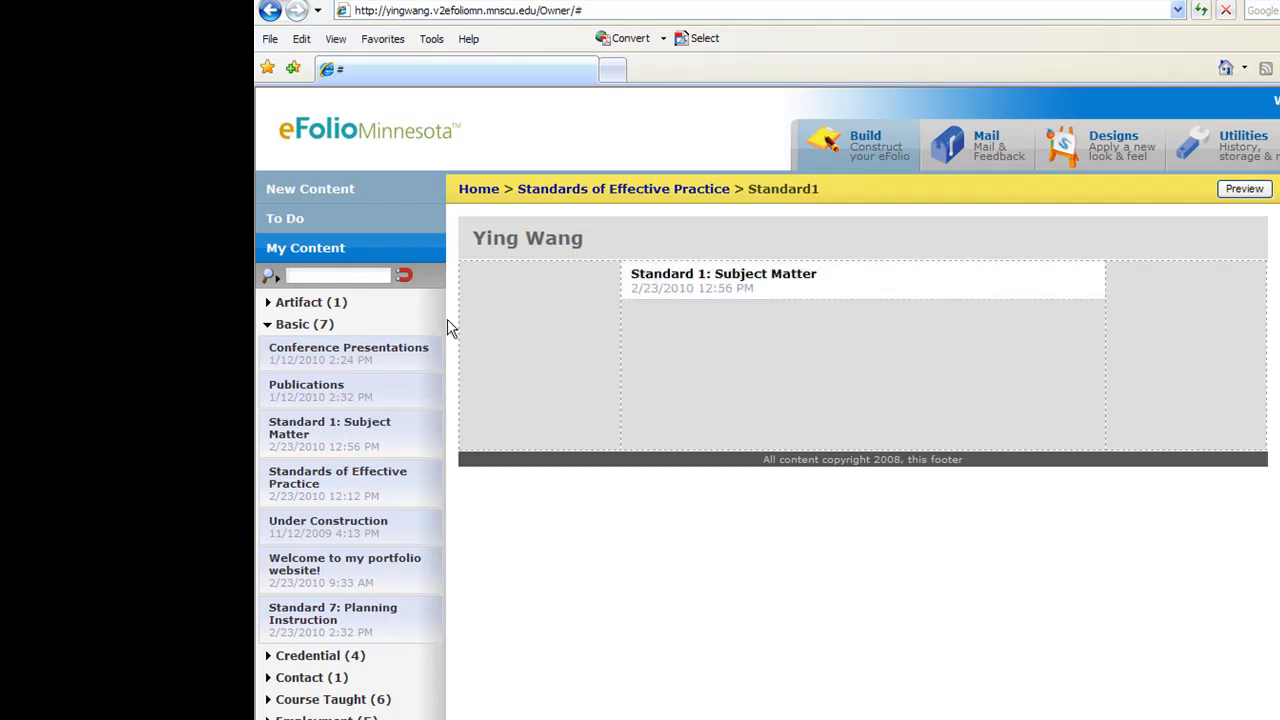
Place the file eFolioMN_MyEssay.doc from the saved content below the Subject Matter entry on the Standard1 page
left_click(269, 327)
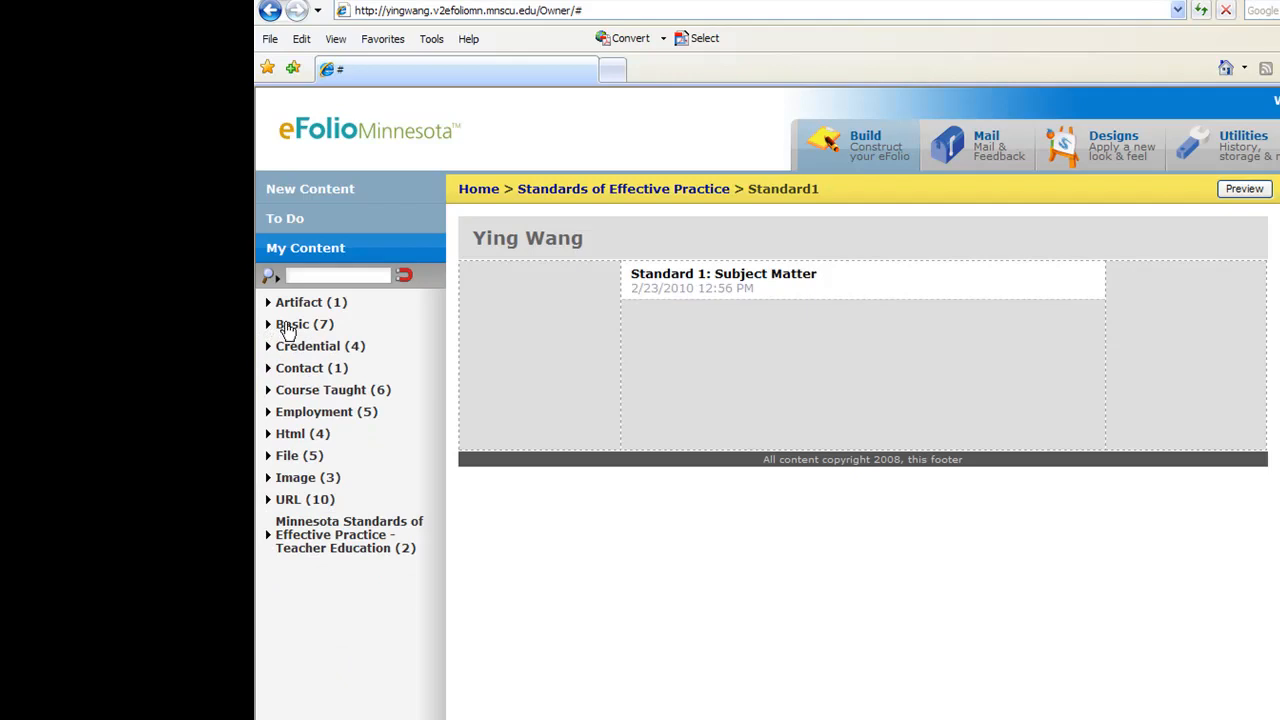
left_click(269, 458)
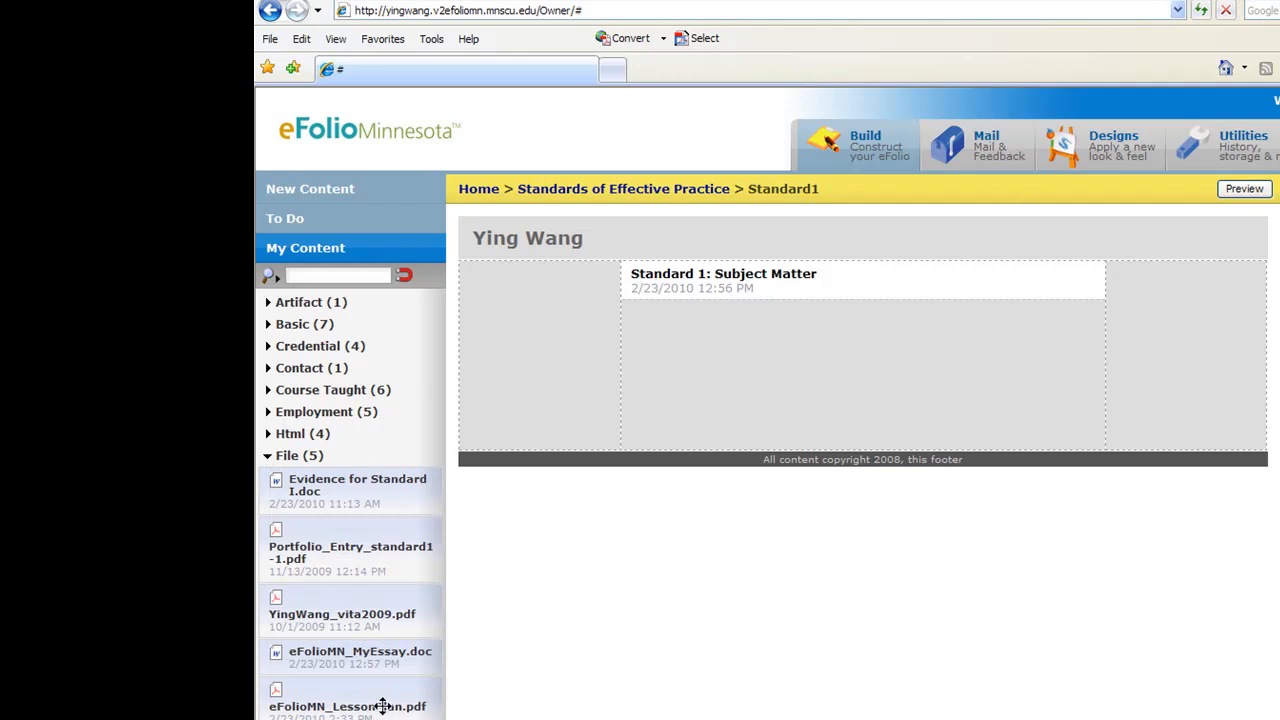
left_click_drag(355, 653, 677, 343)
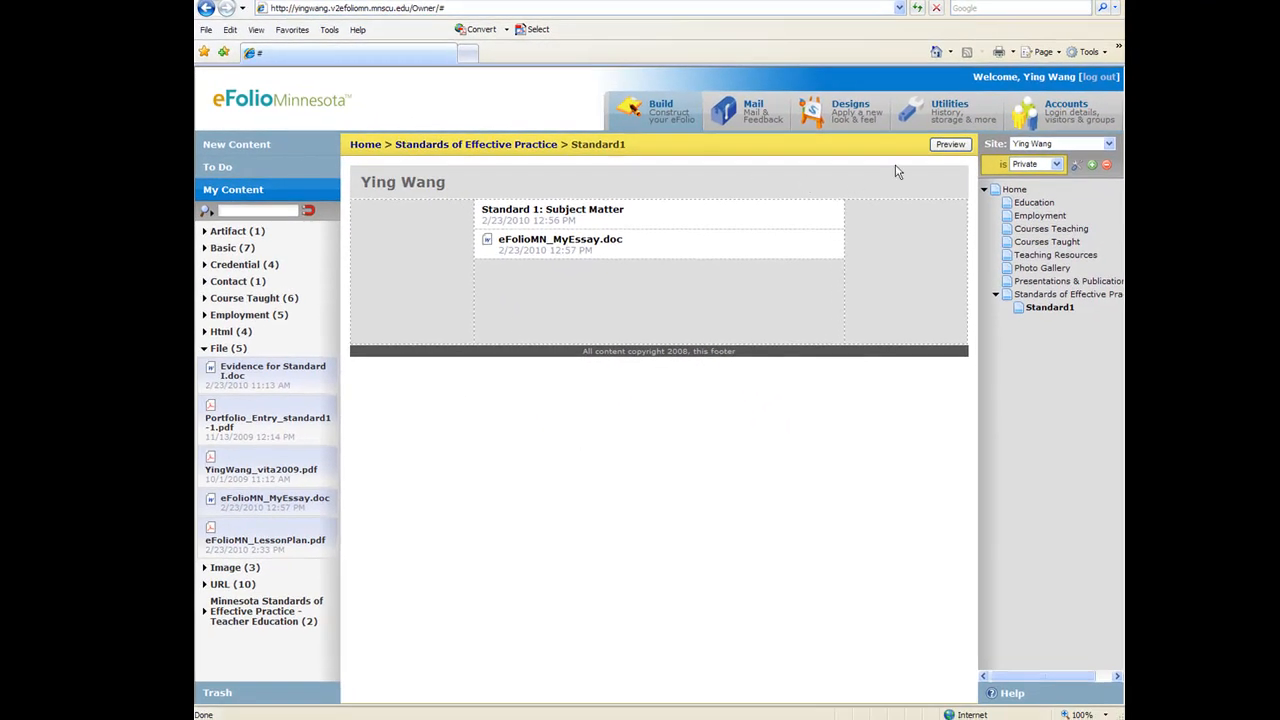
Preview the filled Standard1 page, switch between it and its parent page, and close the preview
left_click(950, 144)
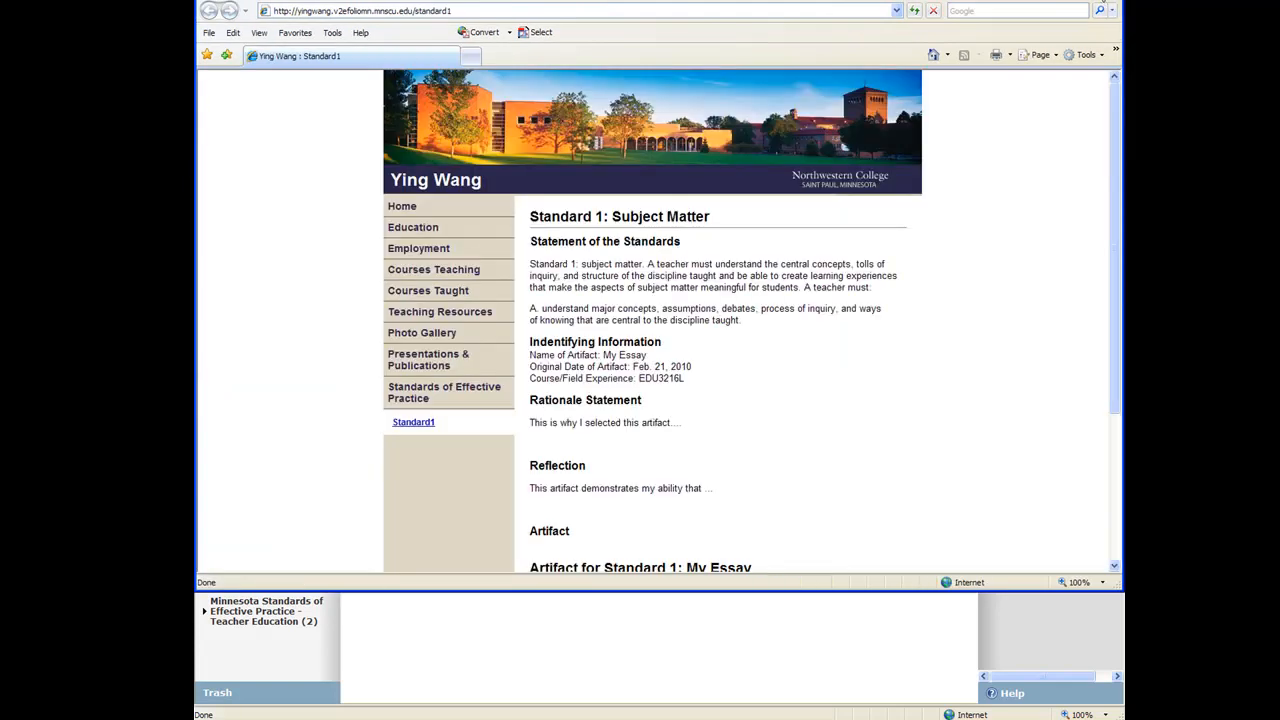
left_click(1097, 1)
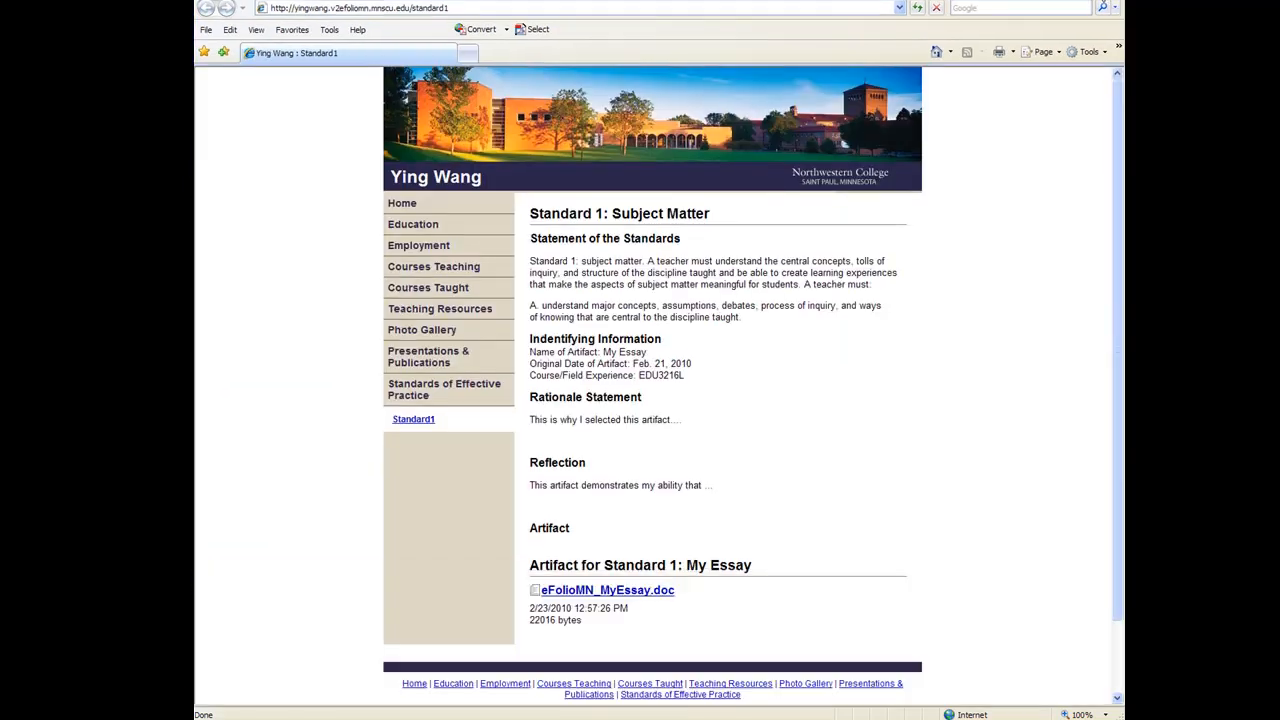
left_click(420, 394)
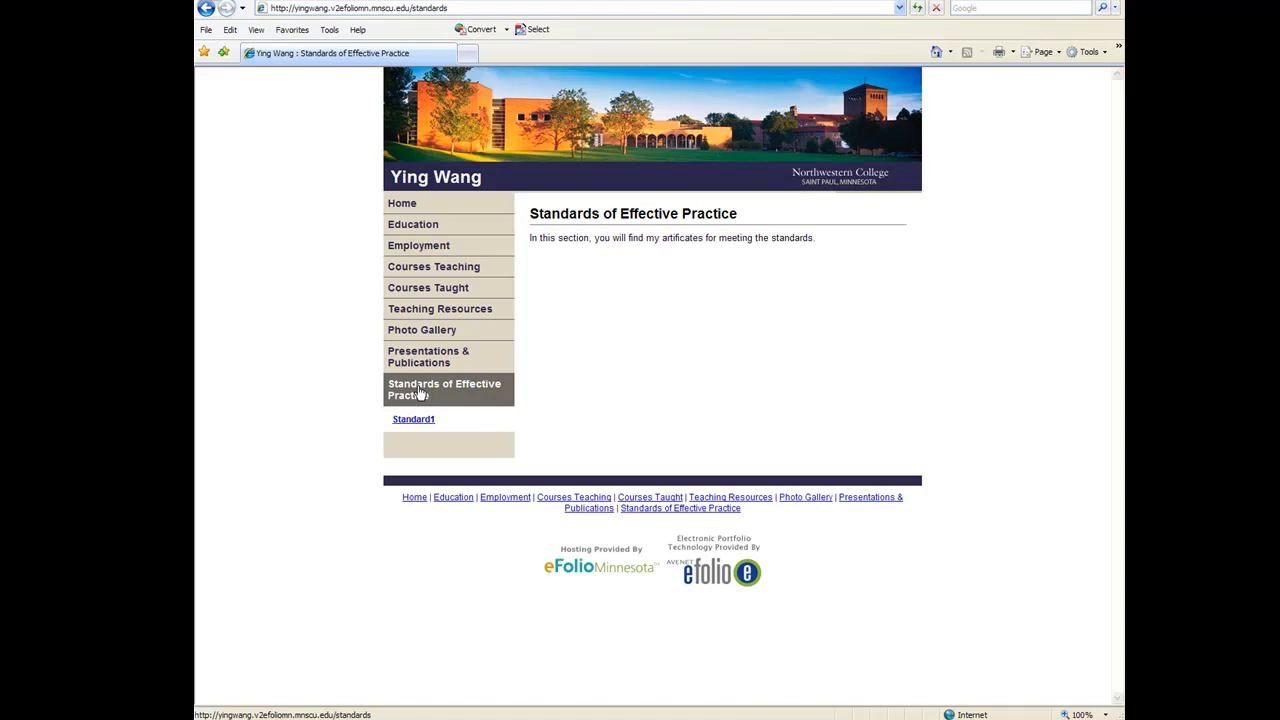
left_click(421, 424)
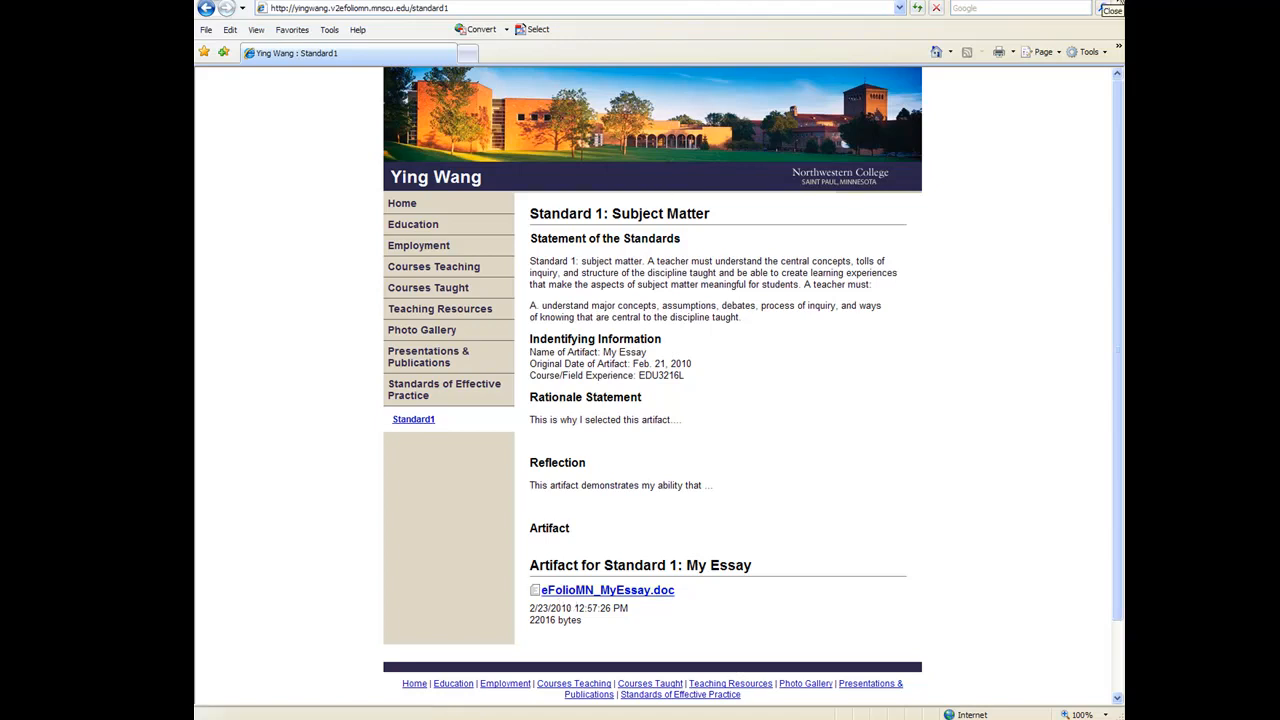
left_click(1112, 6)
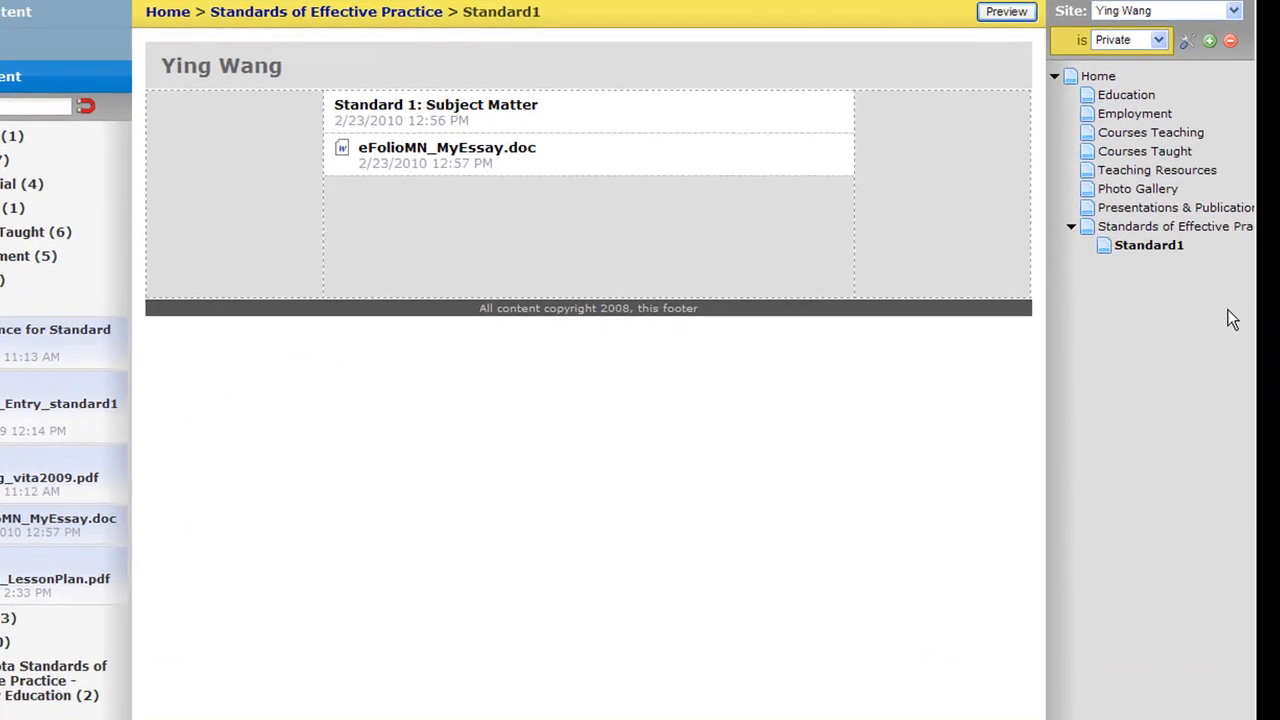
Add a subpage titled Standard 7 with the URL shortcut standard7 under Standards of Effective Practice
mouse_move(1192, 231)
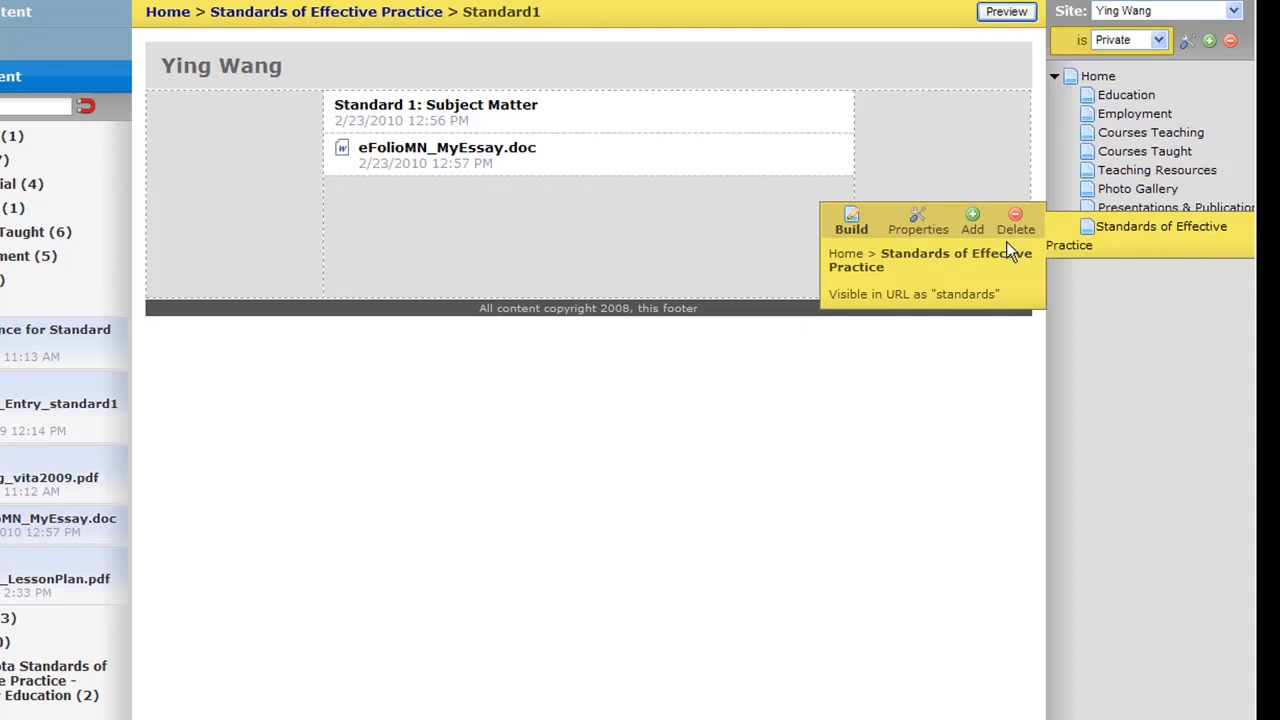
left_click(972, 226)
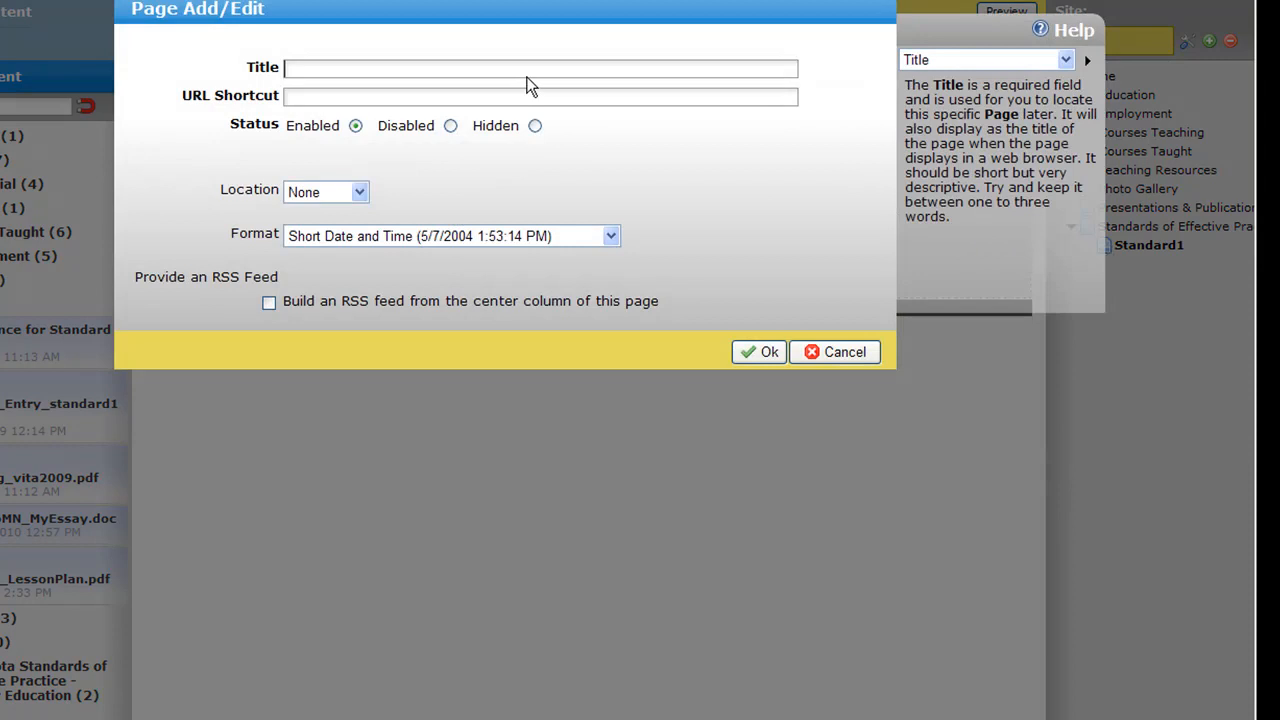
left_click(525, 72)
type("Standard 7")
left_click(435, 97)
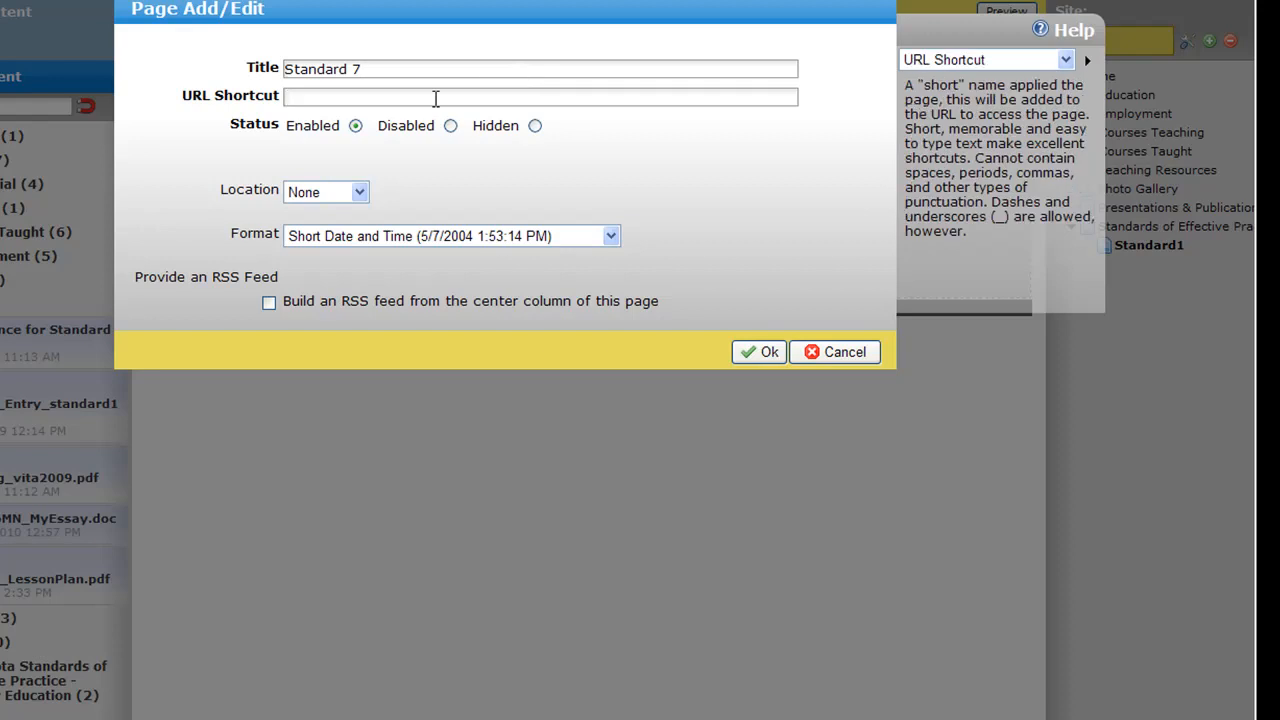
type("standard7")
left_click(763, 352)
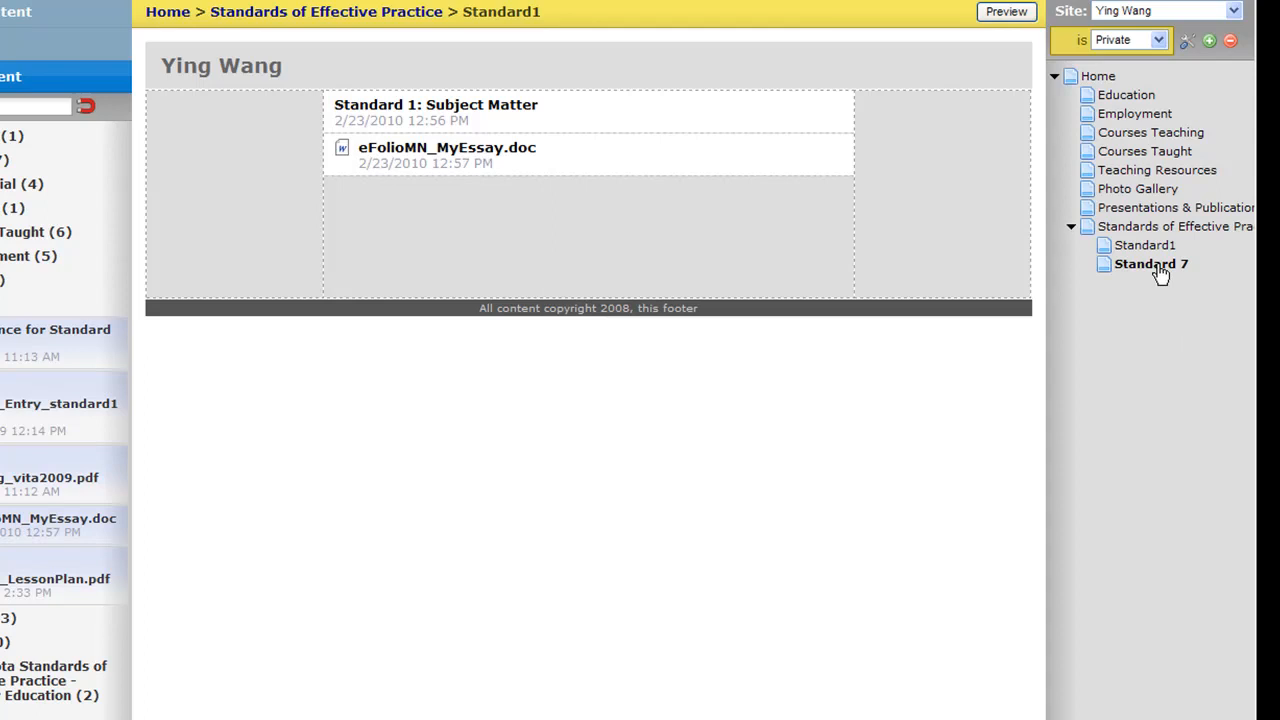
Open the Standard 7 page for building and place the basic content item Standard 7: Planning Instruction in its center column
mouse_move(1160, 275)
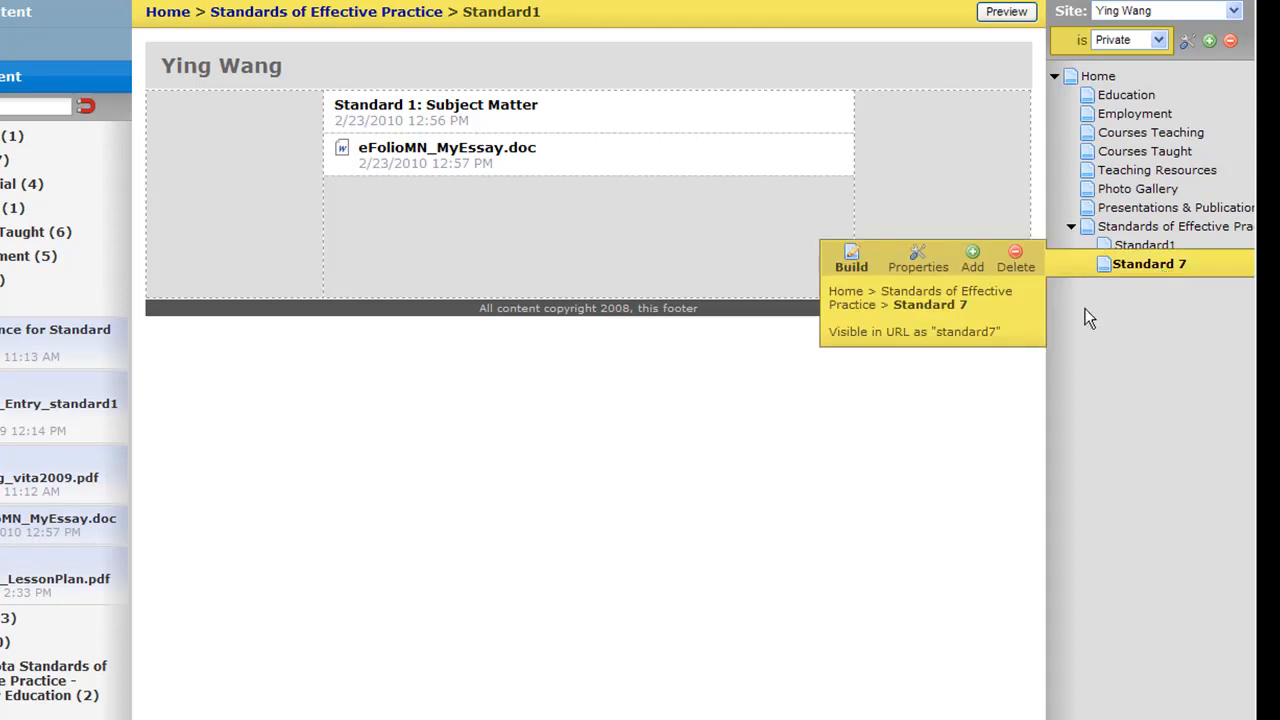
left_click(851, 262)
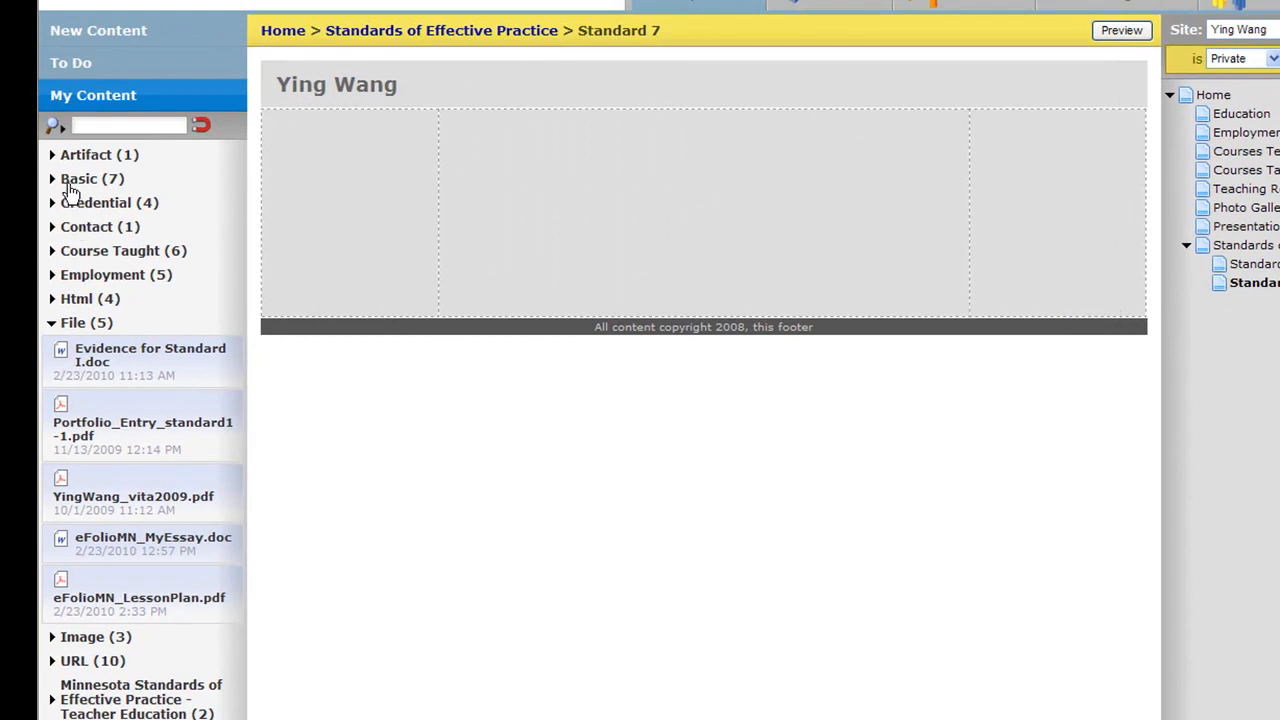
left_click(64, 180)
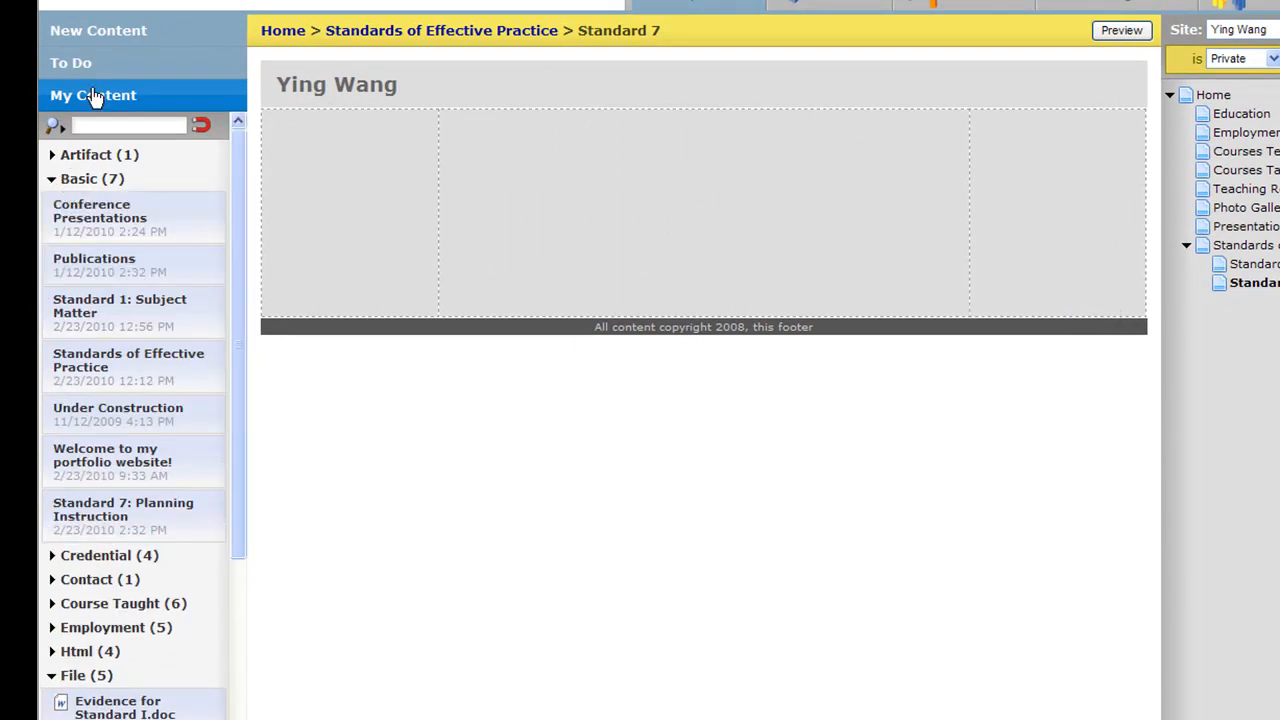
left_click_drag(93, 519, 530, 184)
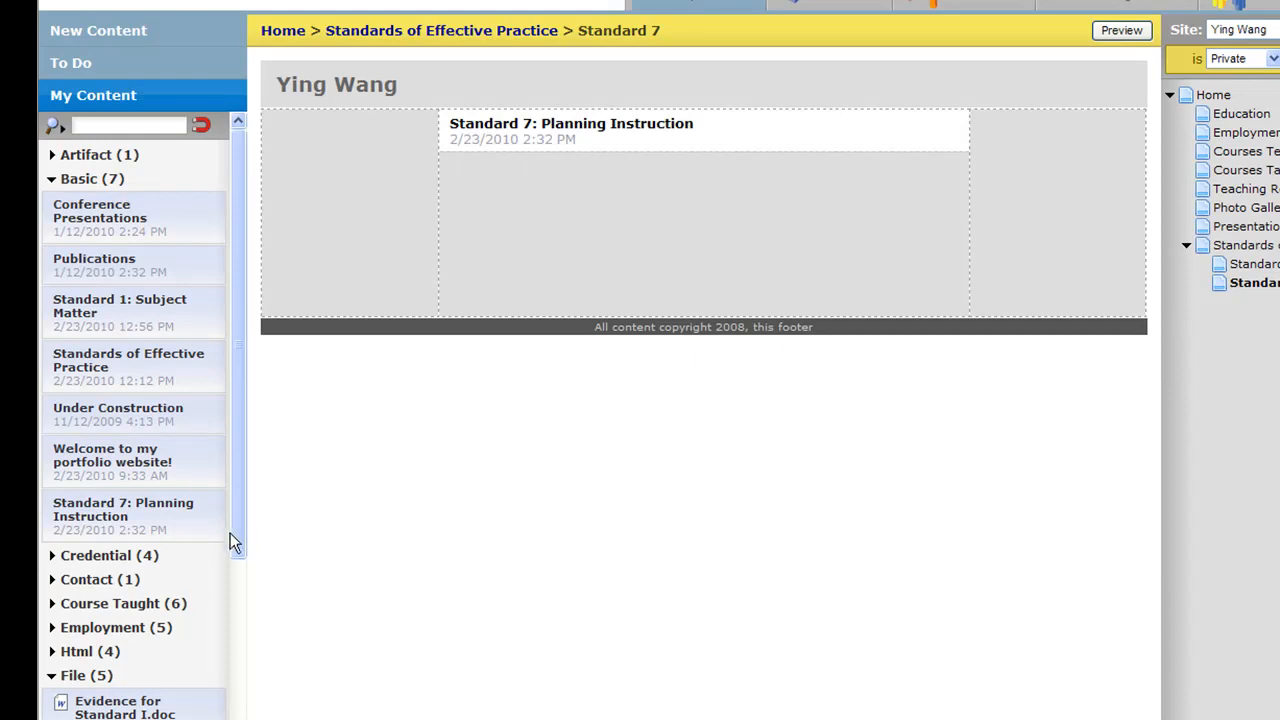
Place the file eFolioMN_LessonPlan.pdf below the Planning Instruction entry on the Standard 7 page and preview the page
left_click_drag(237, 529, 238, 710)
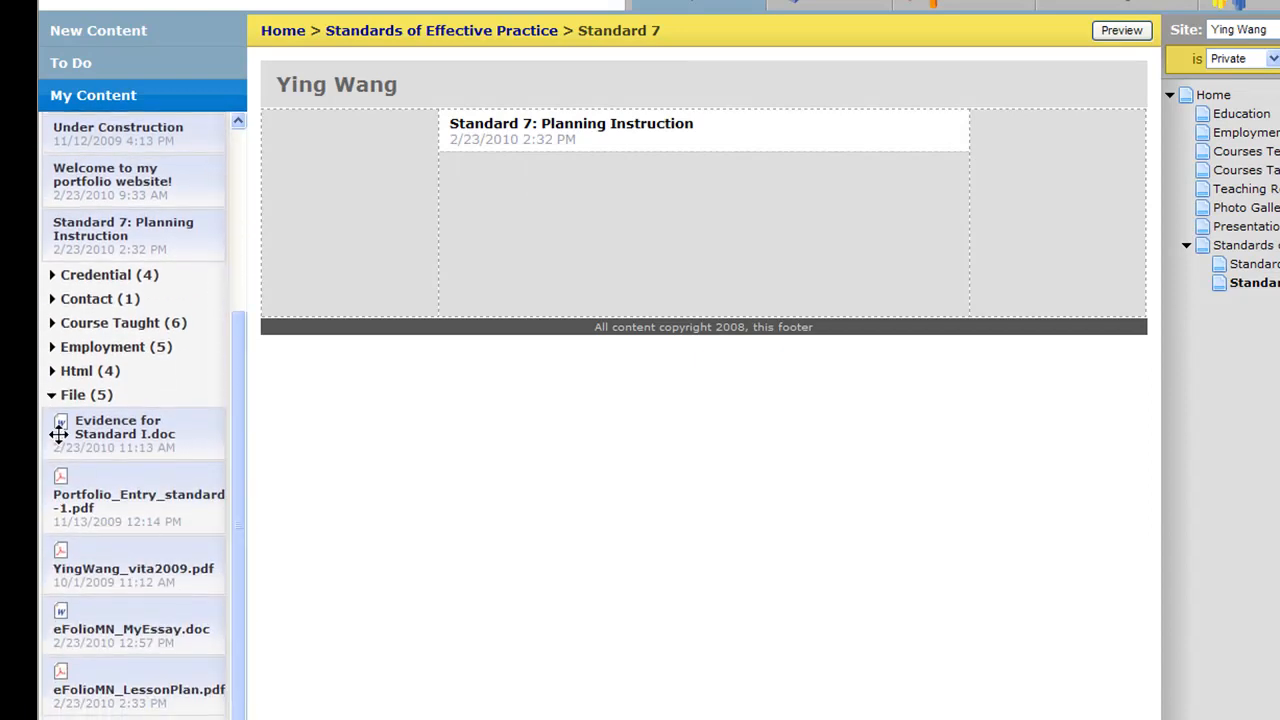
left_click_drag(108, 688, 504, 186)
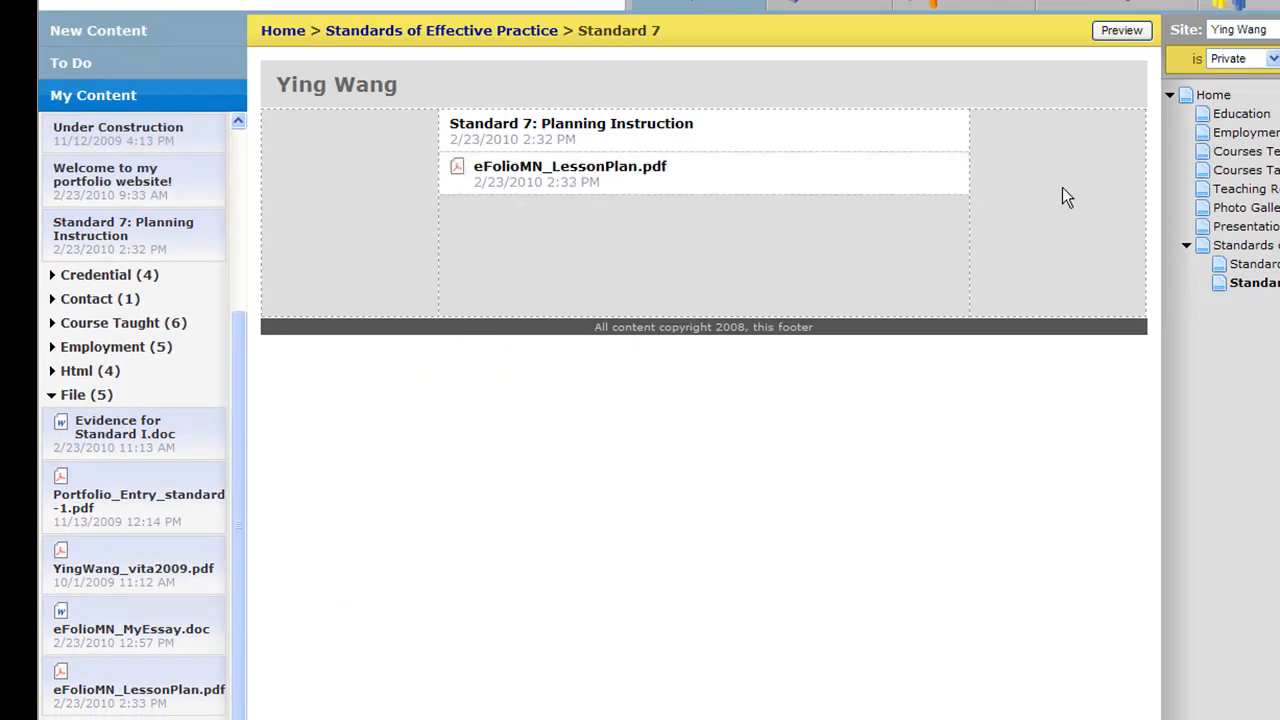
left_click(1115, 33)
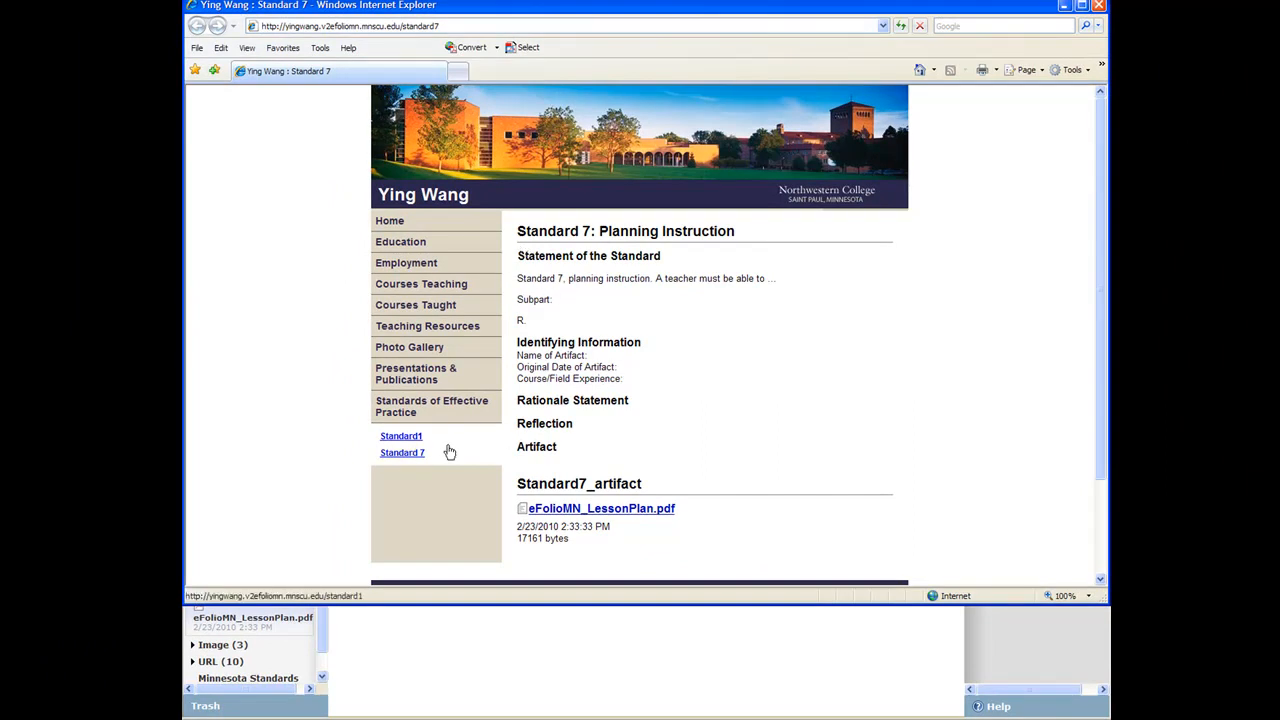
Review the Standard 7 text in the preview, open its artifact eFolioMN_LessonPlan.pdf, and return to the page
left_click_drag(519, 231, 615, 441)
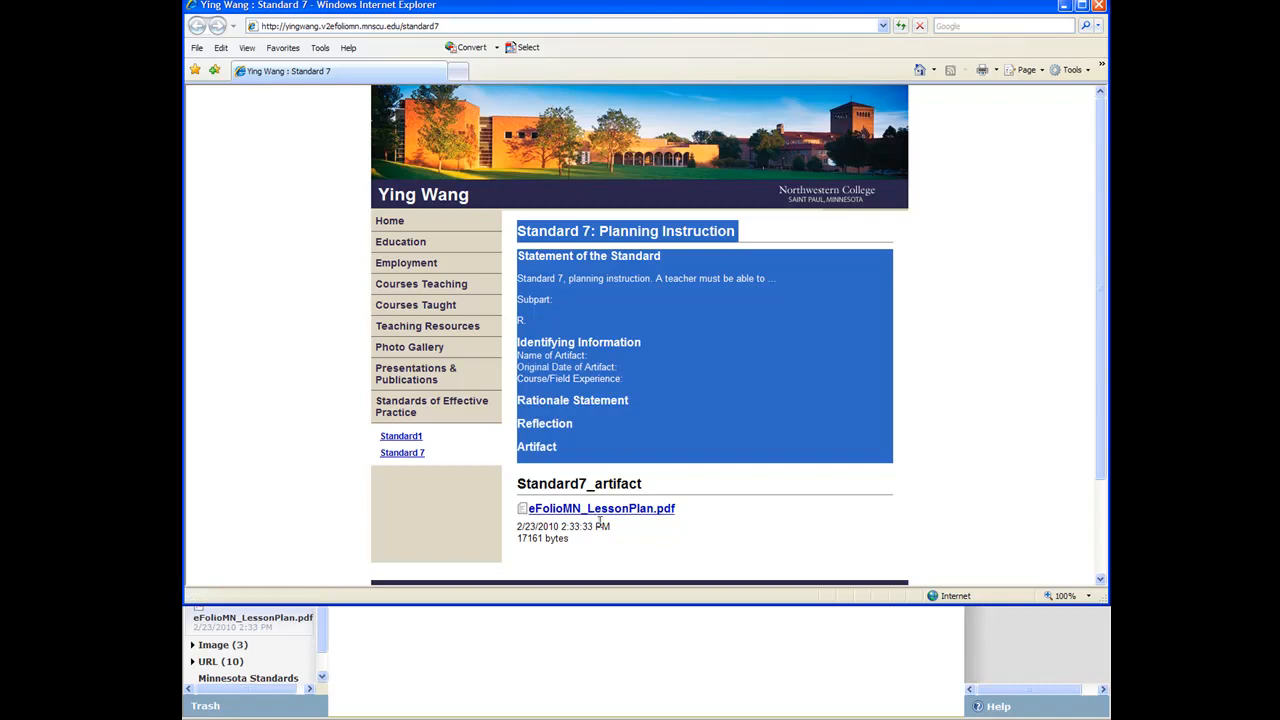
left_click(690, 520)
left_click(667, 512)
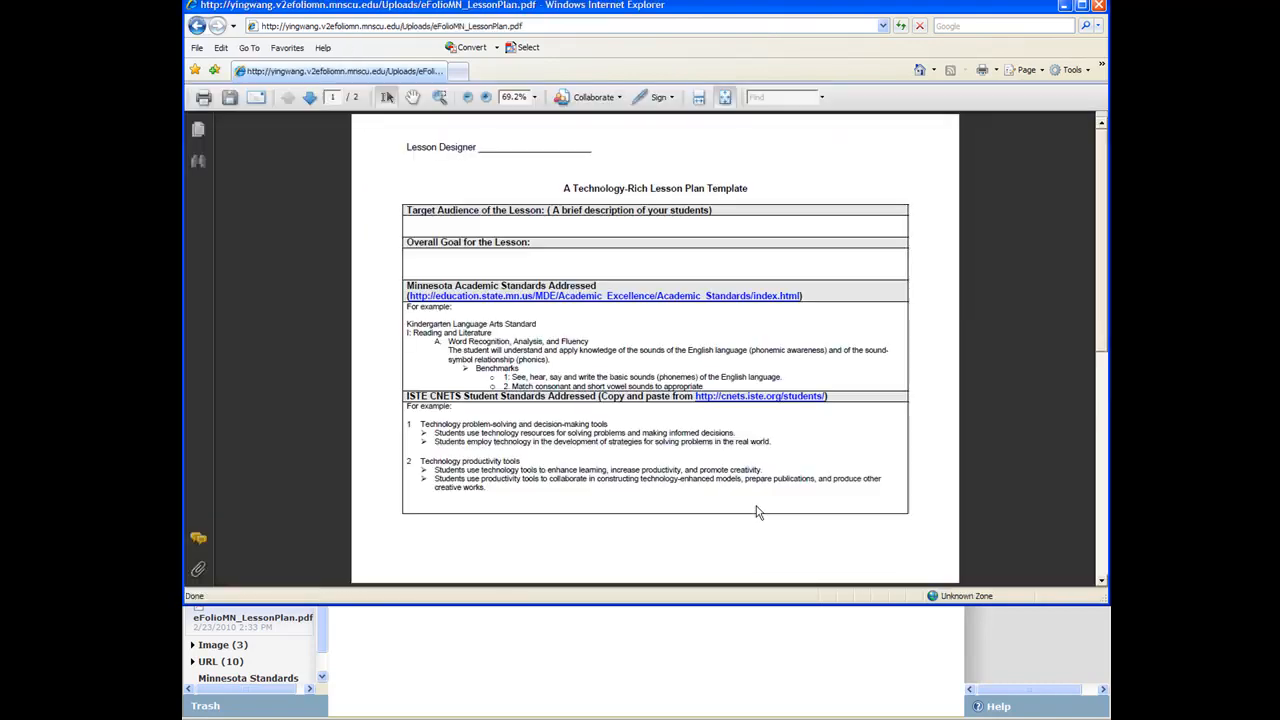
left_click(198, 27)
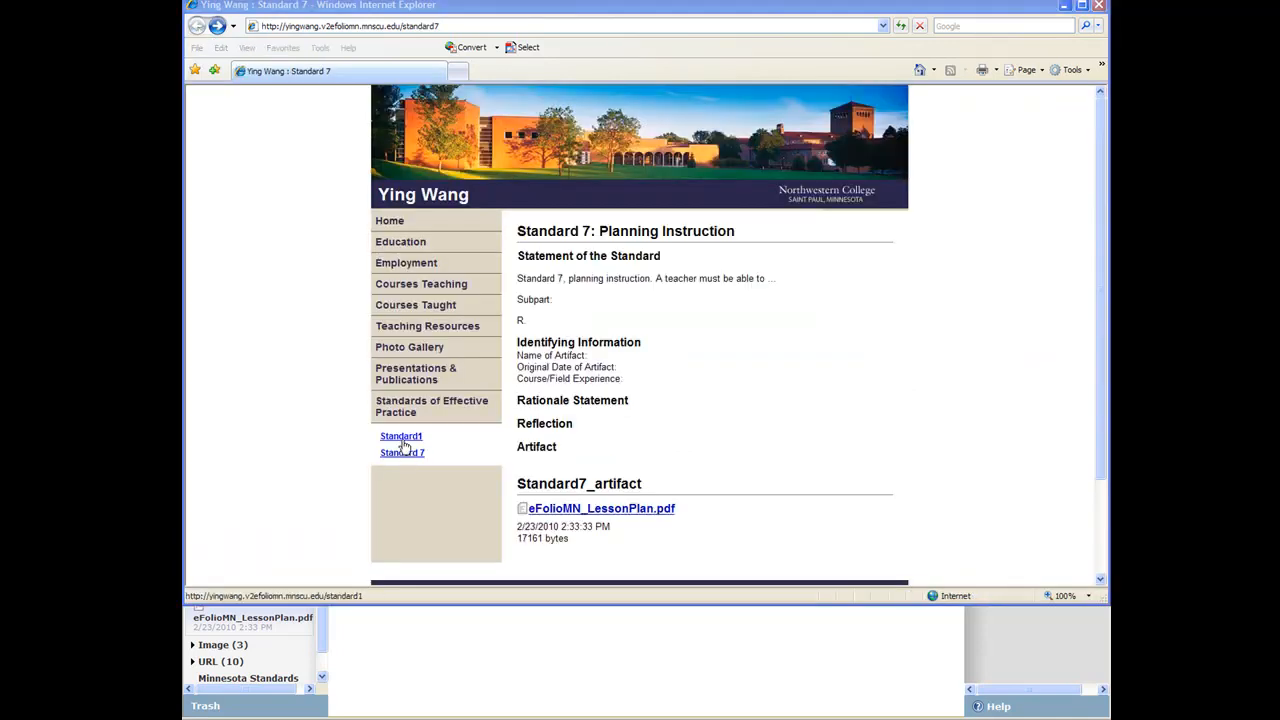
View the Standard1 subpage, open its artifact eFolioMN_MyEssay.doc without saving it, and close the document
left_click(403, 440)
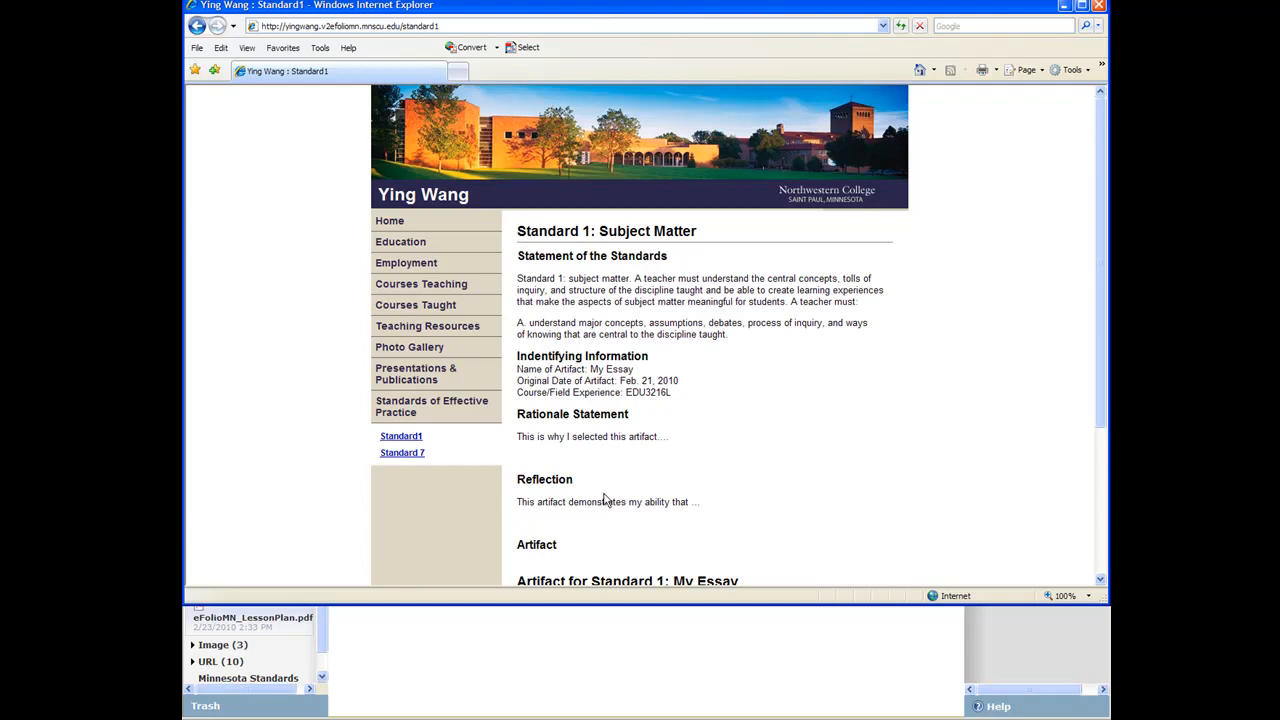
scroll(604, 500, "down", 3)
left_click(600, 458)
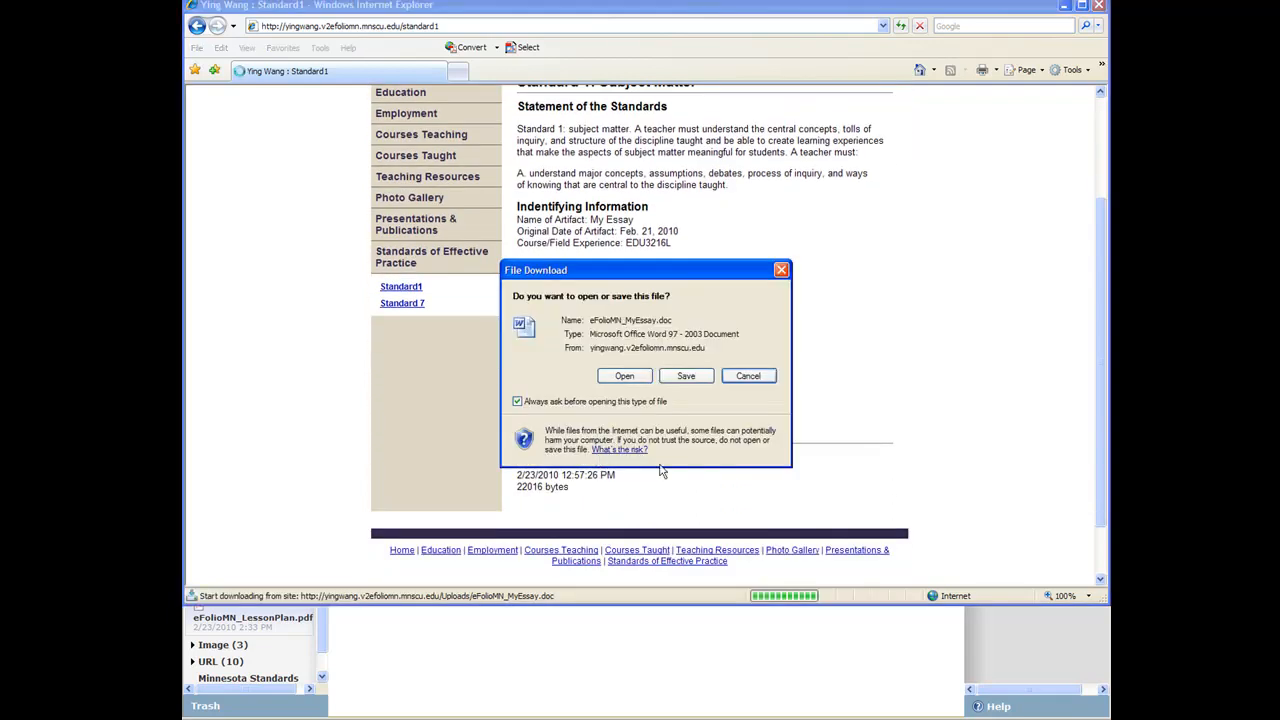
left_click(624, 377)
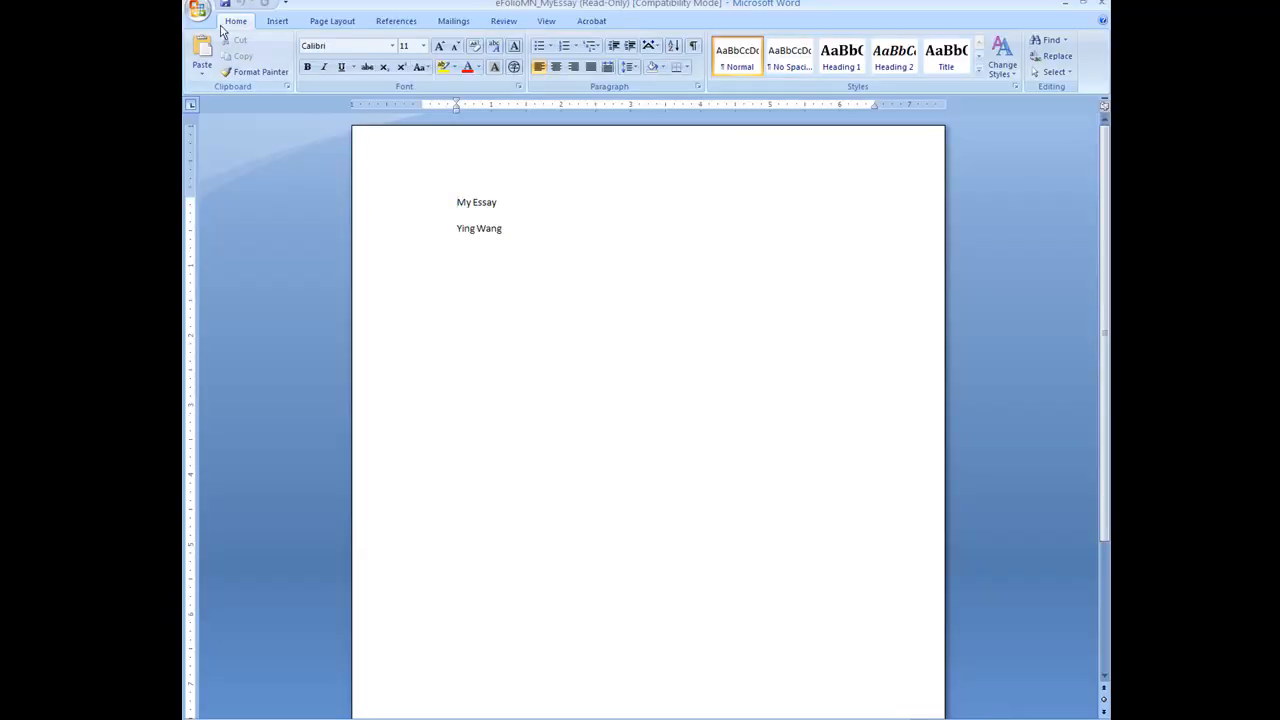
left_click(1104, 4)
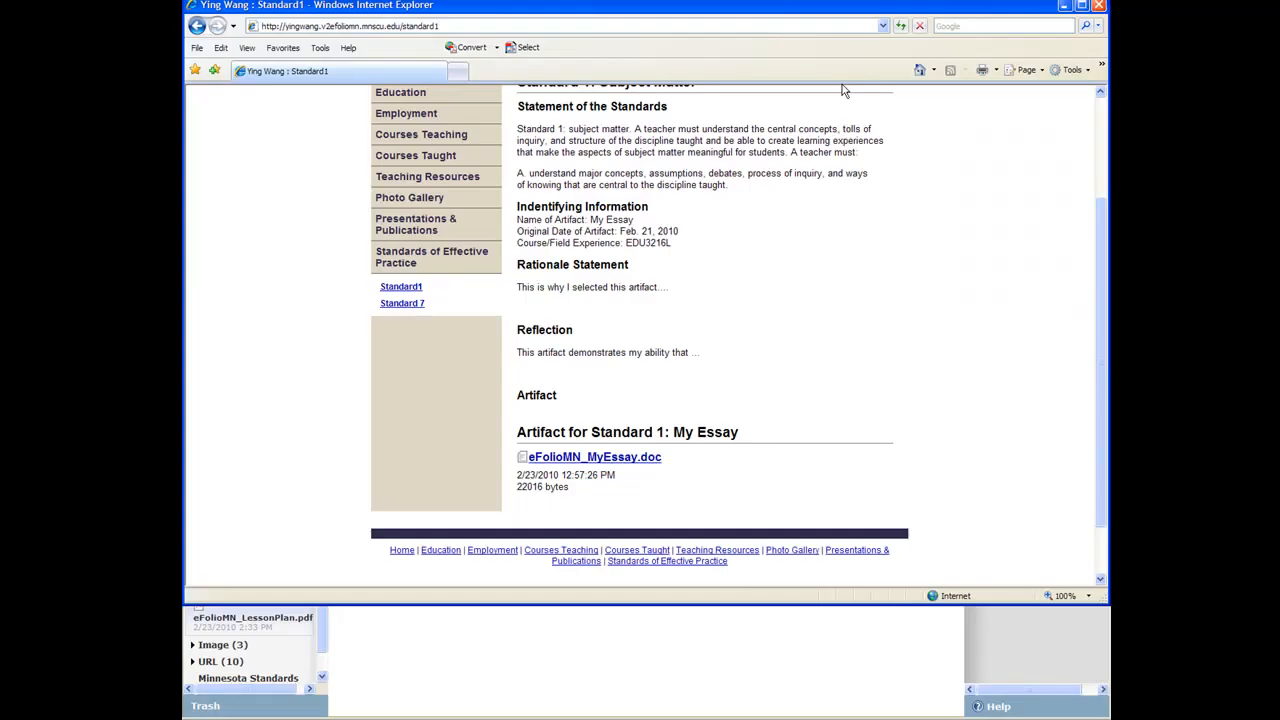
Return to the Standards of Effective Practice parent page and check its links to the Standard1 and Standard 7 subpages
left_click(420, 262)
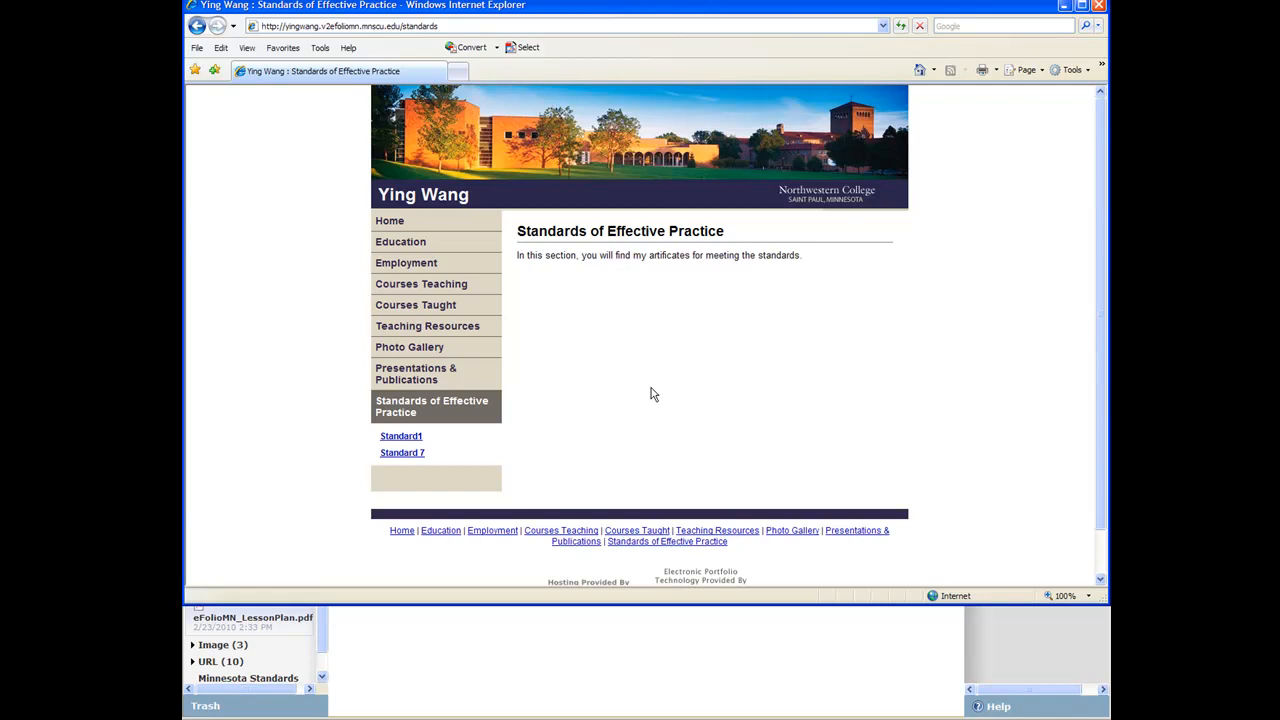
left_click(420, 440)
left_click(410, 453)
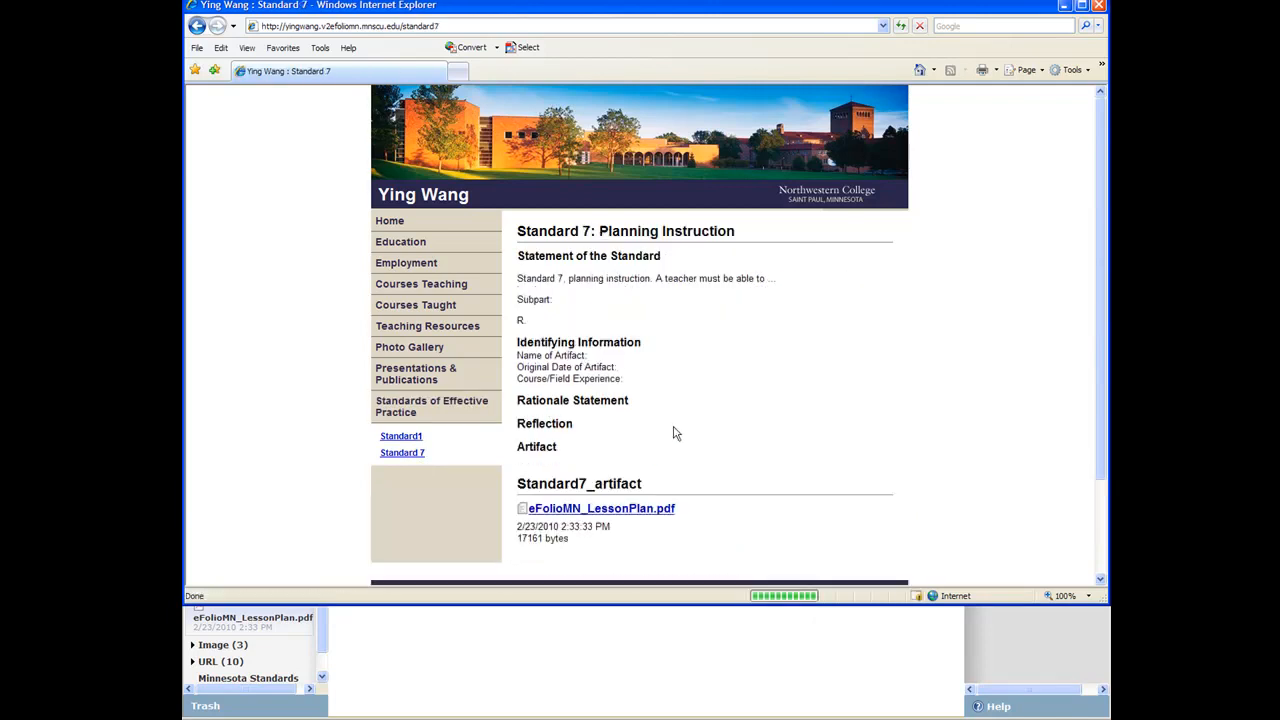